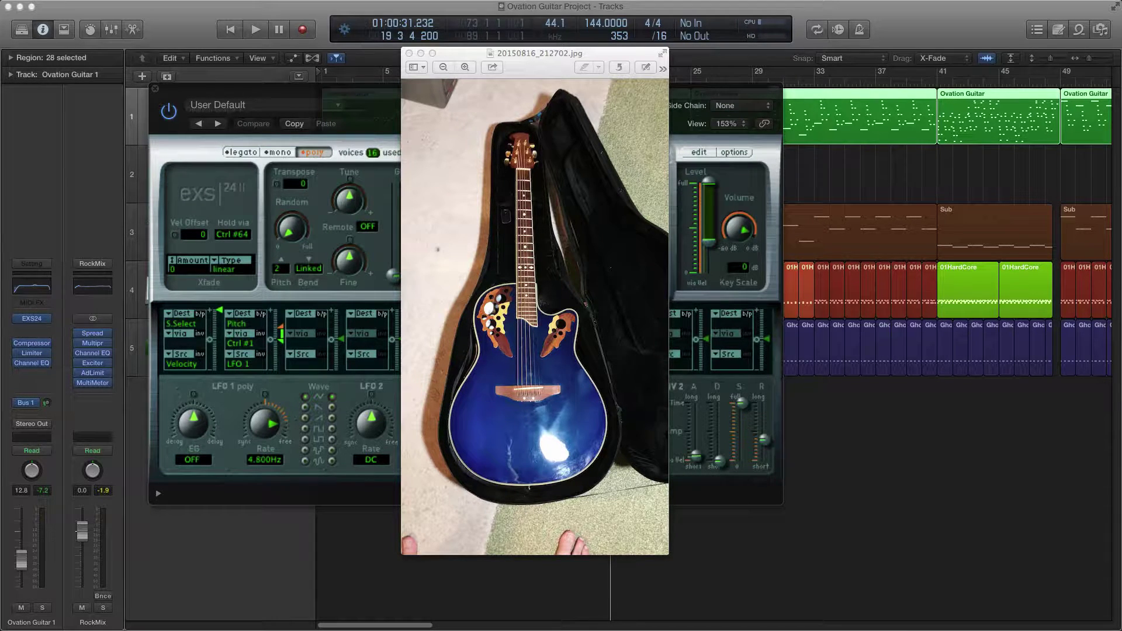
Examine the full zone list of the Ovation Guitar instrument and its stacked zones above the keyboard
left_click_drag(566, 92, 751, 145)
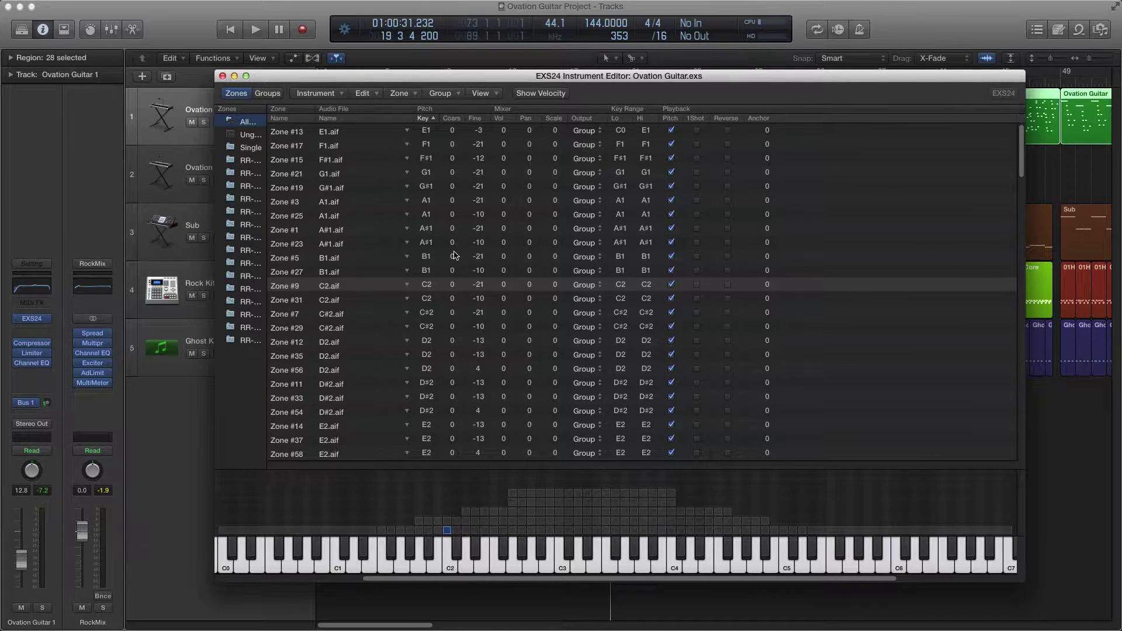
scroll(380, 241, "down", 5)
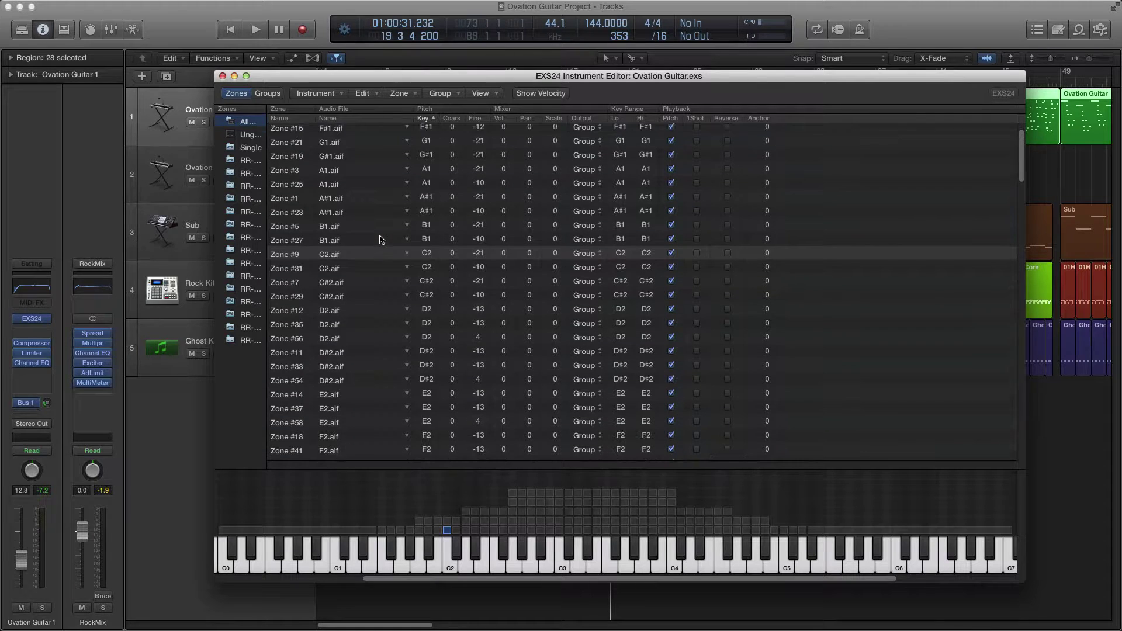
scroll(381, 243, "down", 15)
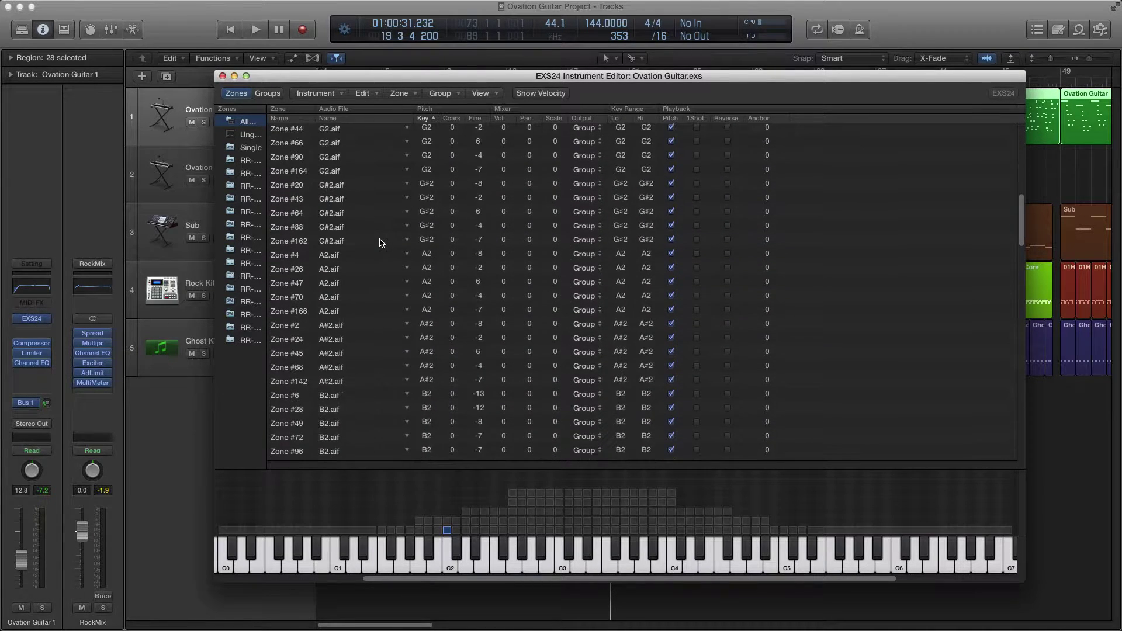
scroll(380, 244, "down", 10)
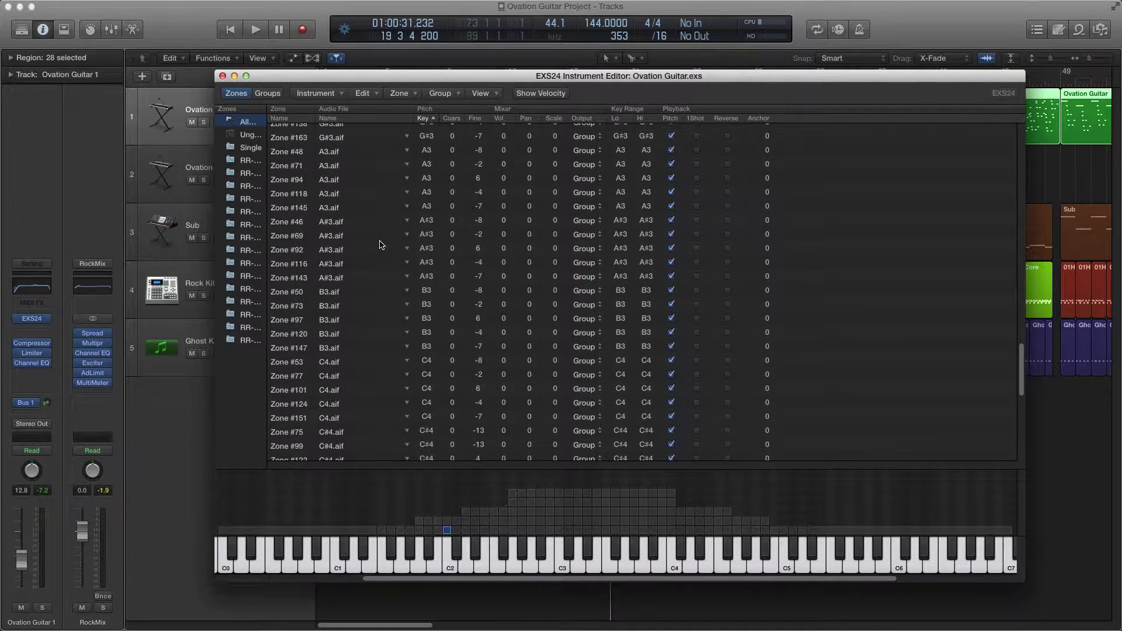
scroll(381, 248, "up", 6)
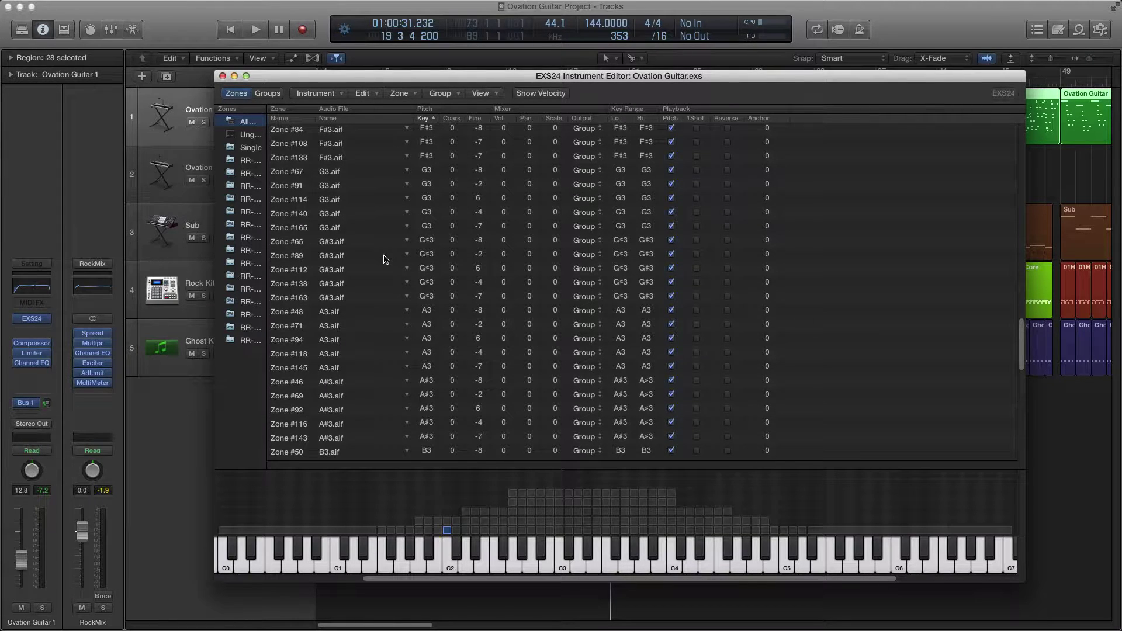
scroll(383, 260, "up", 3)
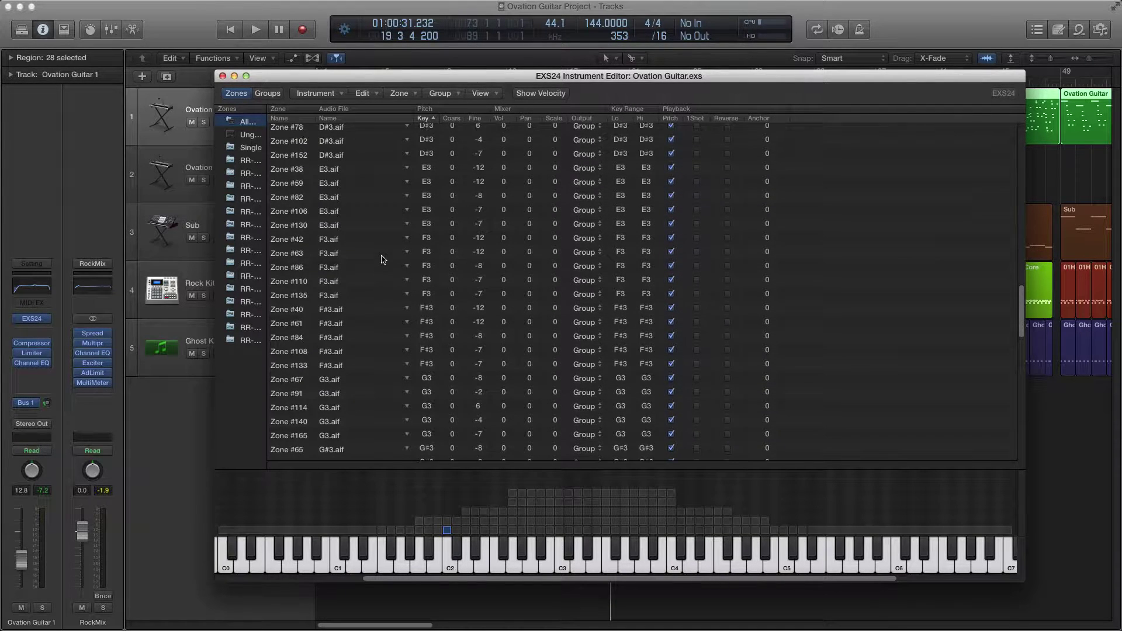
scroll(382, 260, "up", 5)
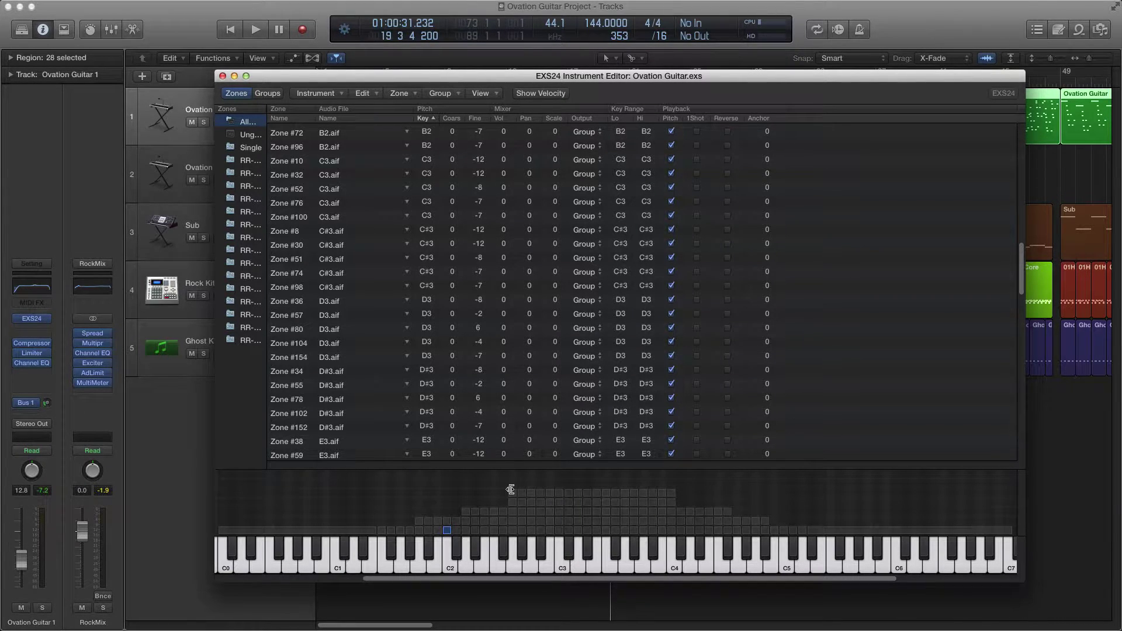
left_click(490, 482)
left_click_drag(478, 483, 685, 488)
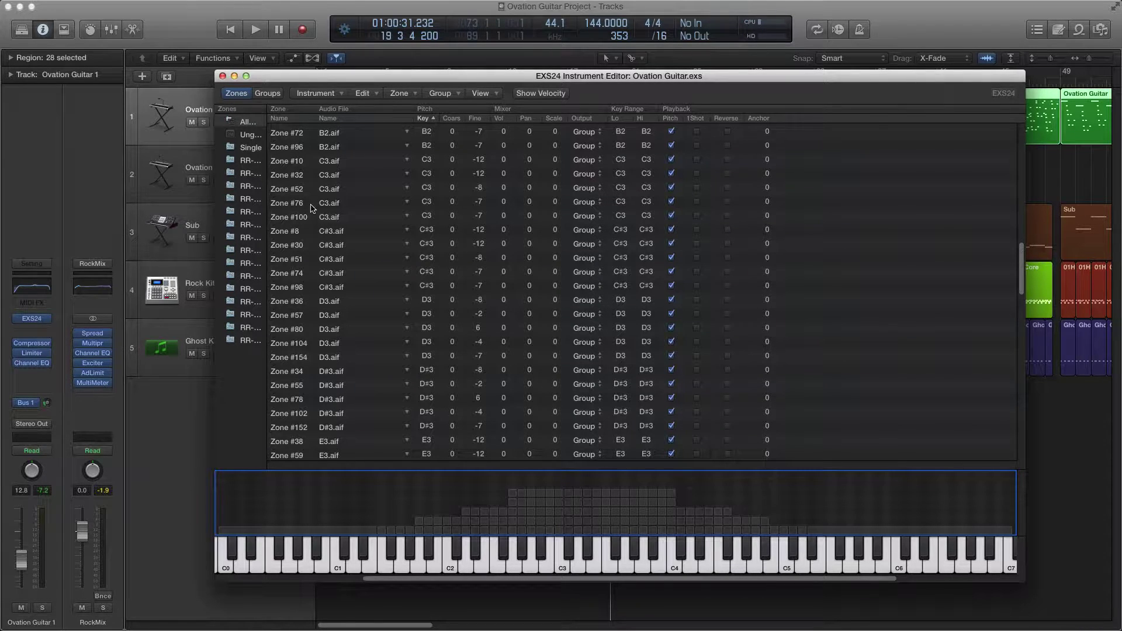
Widen the zone group list to show full names and review the zones in the groups from RR-2Note1 to RR-4Note5
left_click_drag(267, 111, 309, 111)
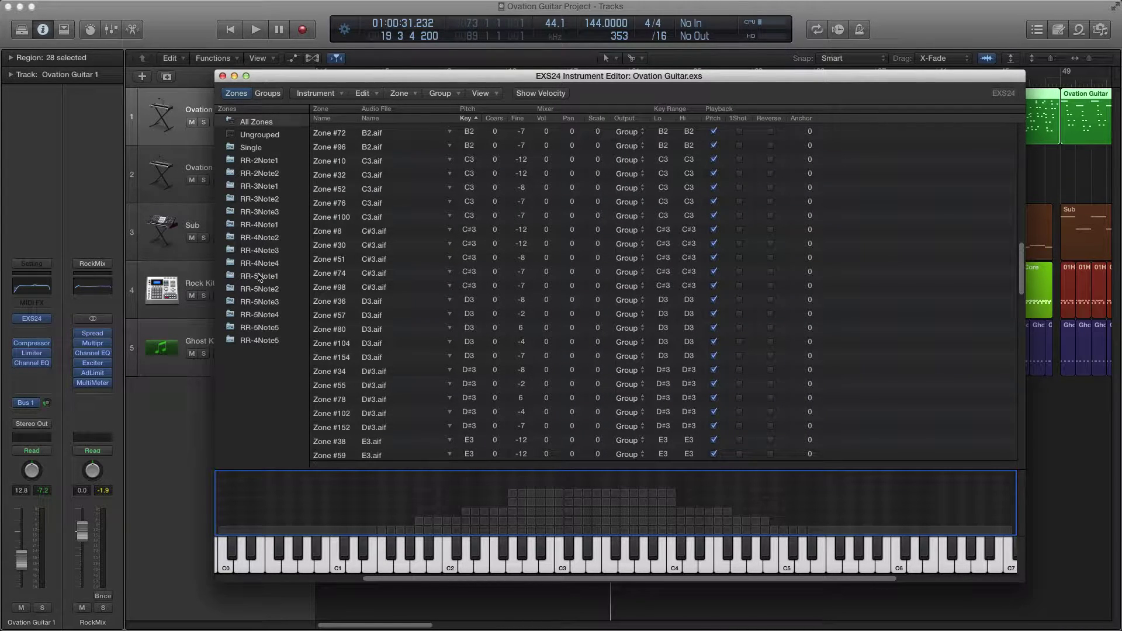
left_click(260, 162)
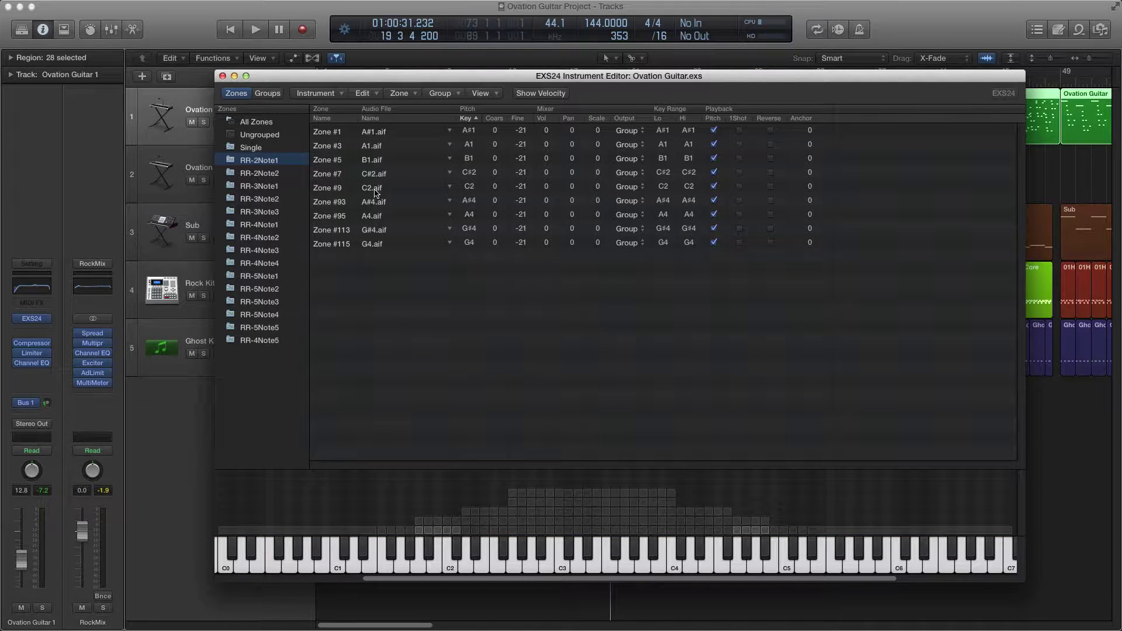
left_click(262, 173)
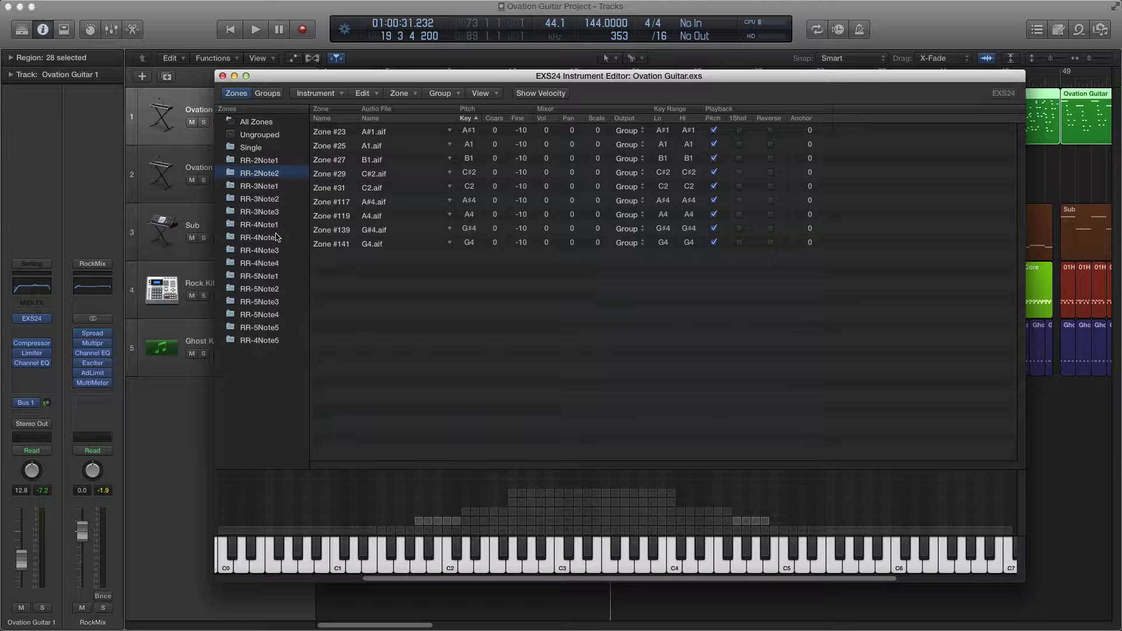
left_click(263, 188)
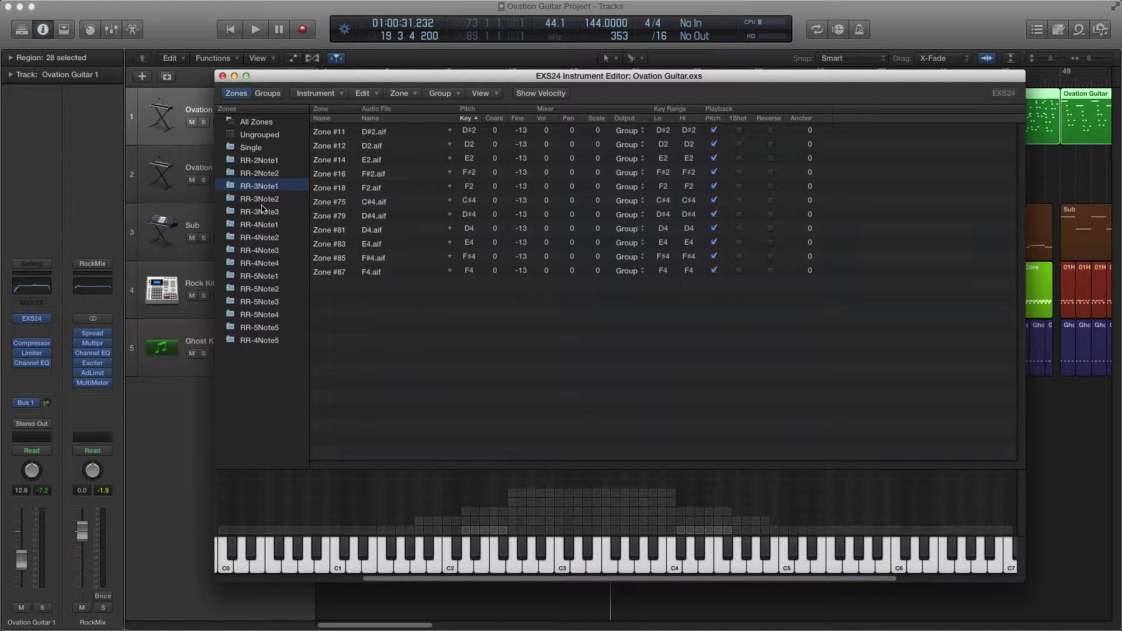
left_click(262, 203)
left_click(266, 213)
left_click(266, 226)
left_click(268, 239)
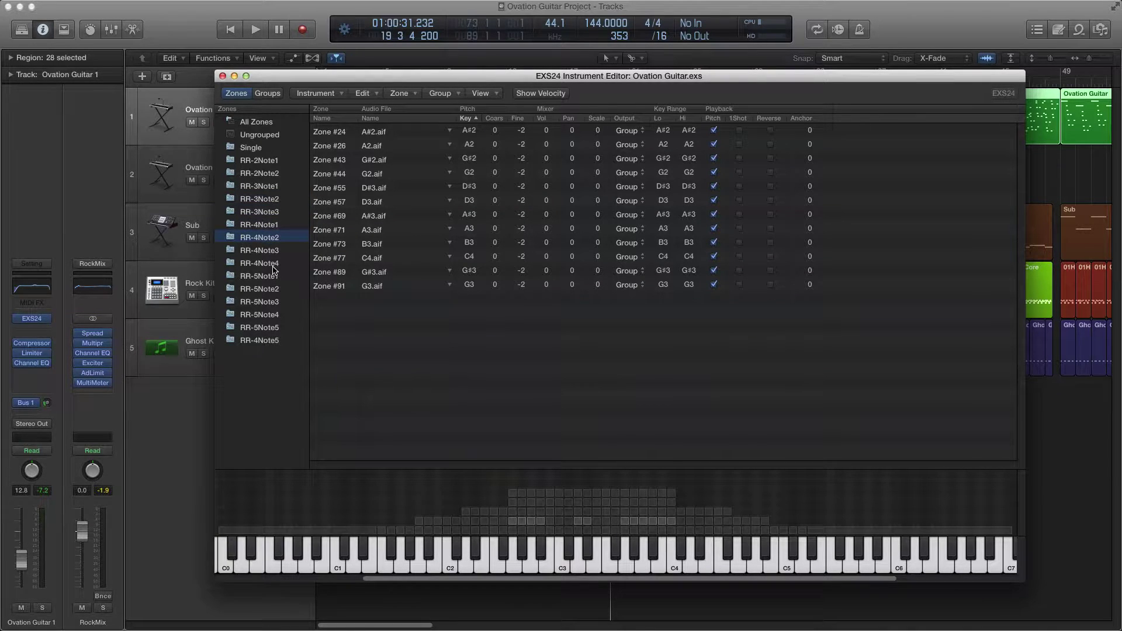
left_click(273, 264)
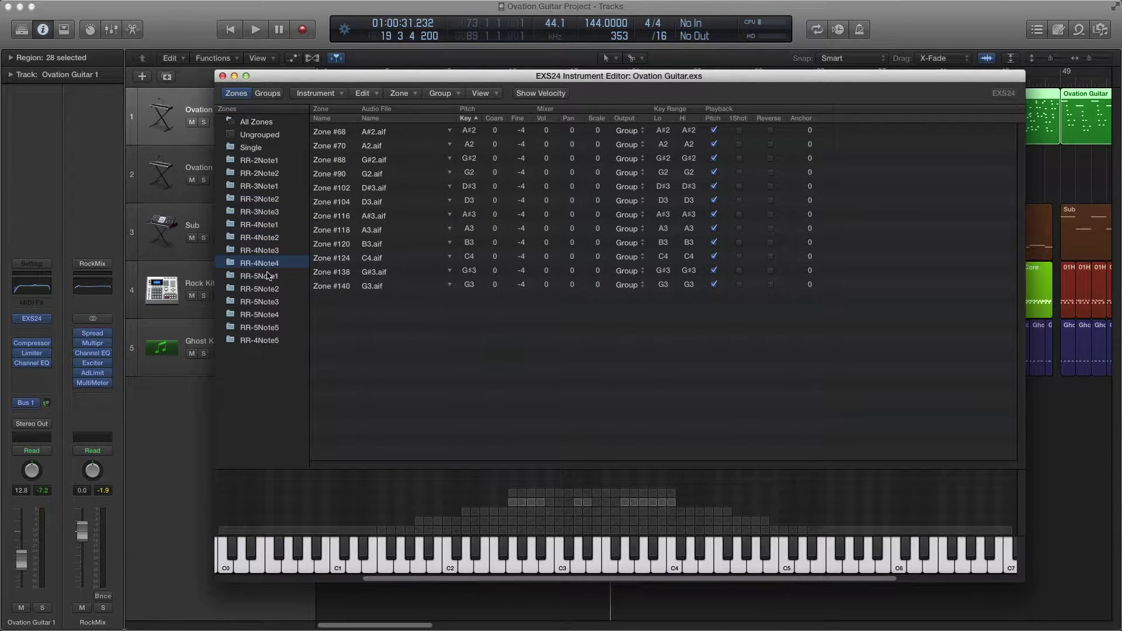
left_click(267, 278)
left_click(267, 291)
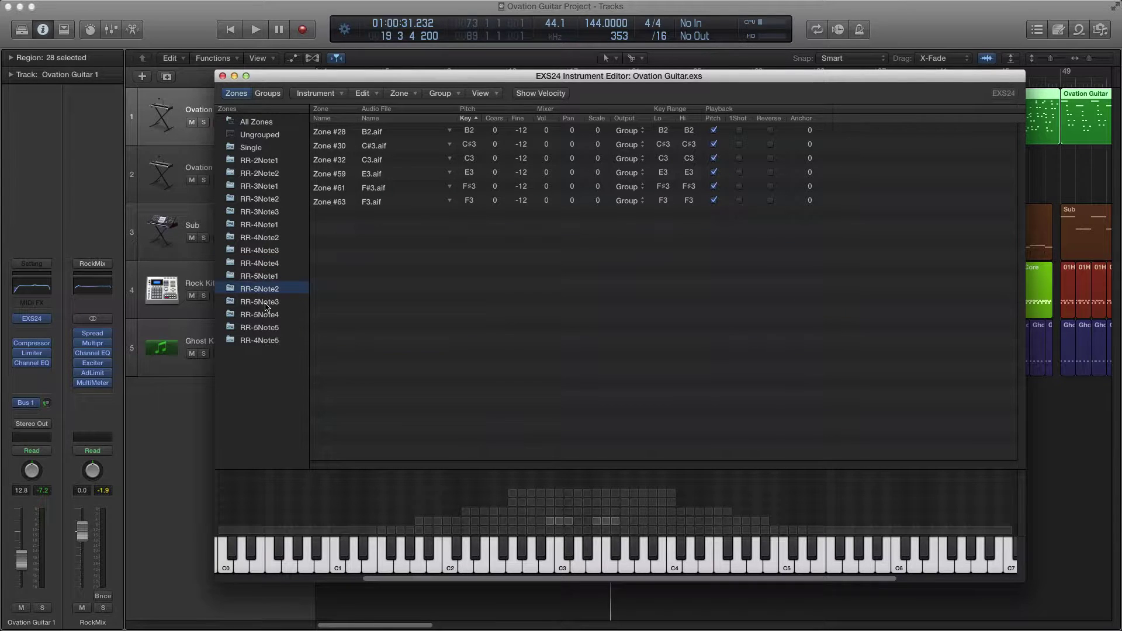
left_click(266, 304)
left_click(264, 316)
left_click(266, 329)
left_click(261, 341)
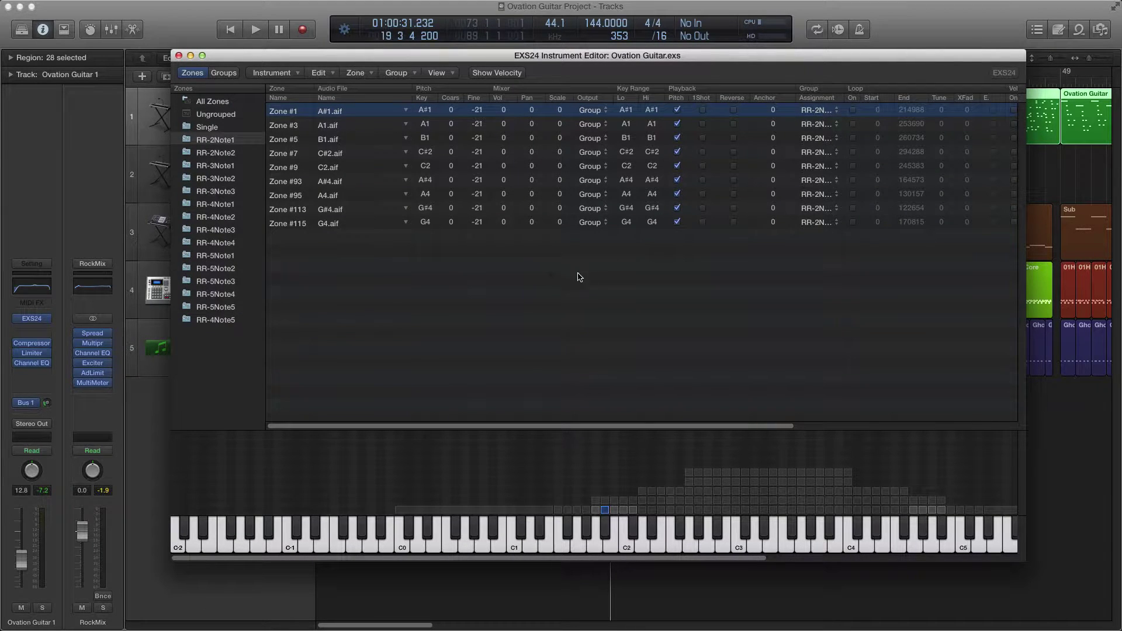
Review all zones, the Single, RR-2Note1 and RR-2Note2 groups, and the group assignment of the A#1 zone in RR-2Note2
left_click(212, 103)
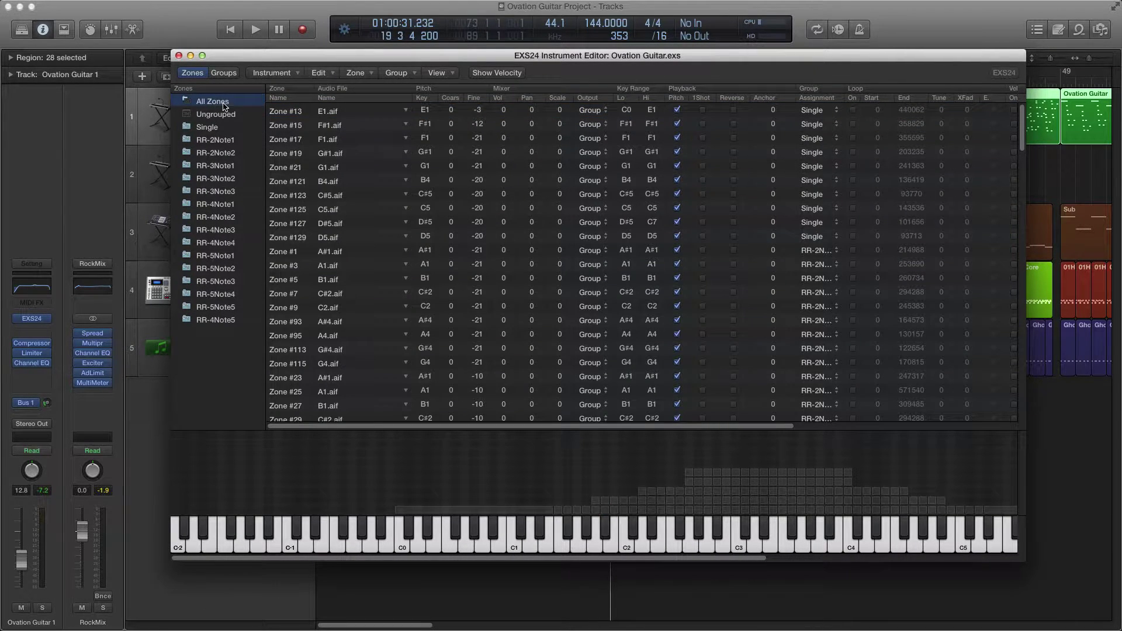
scroll(470, 227, "up", 1)
scroll(471, 227, "down", 15)
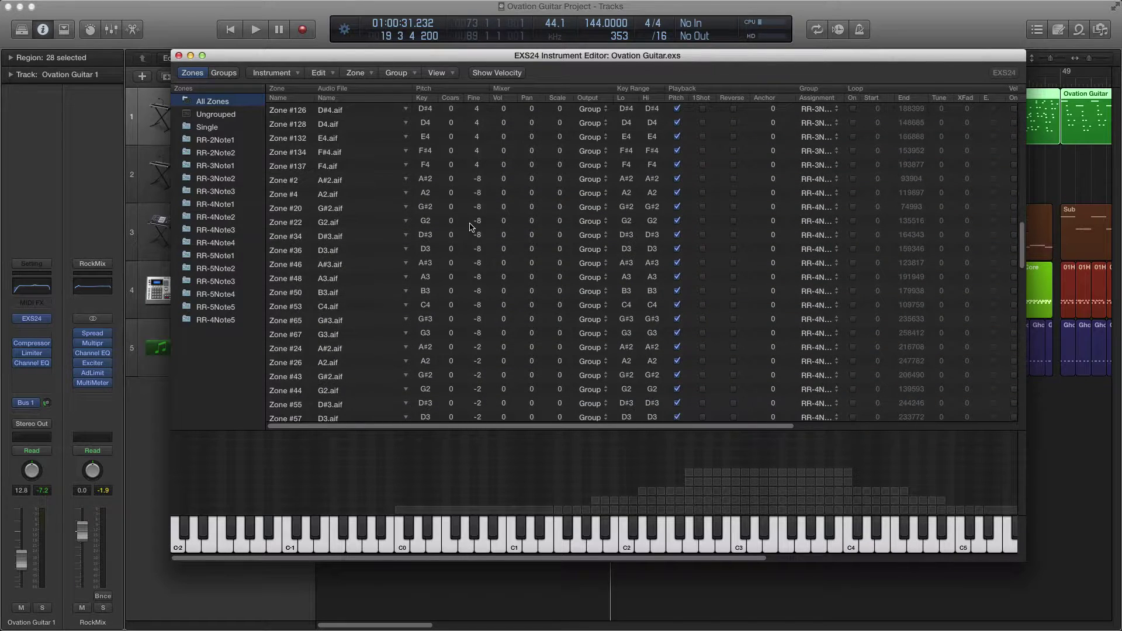
left_click(220, 127)
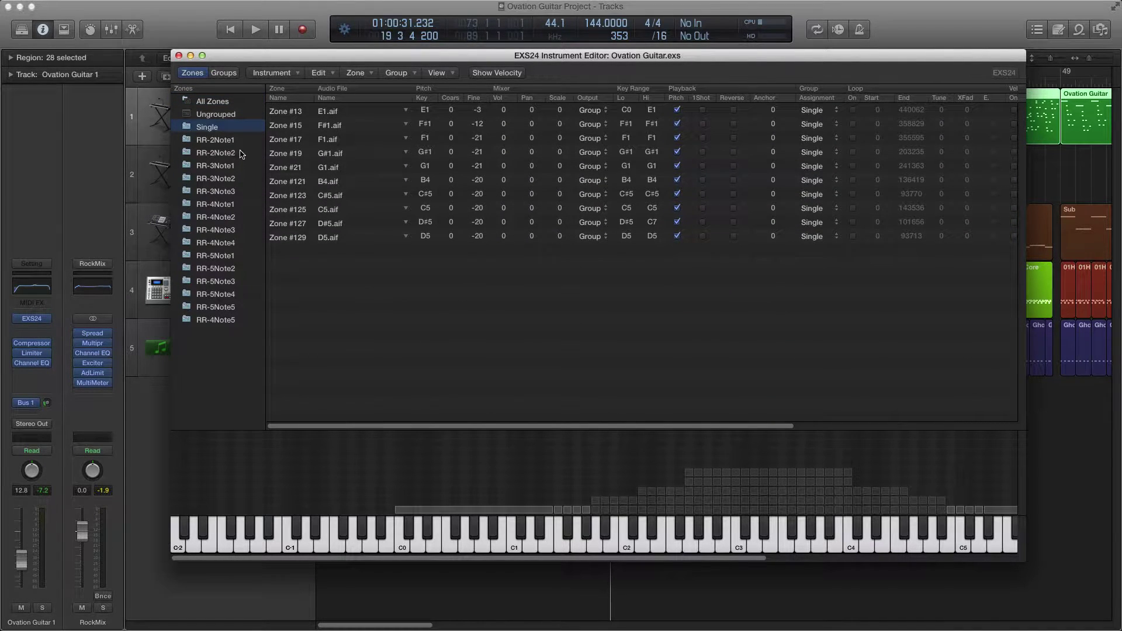
left_click(221, 141)
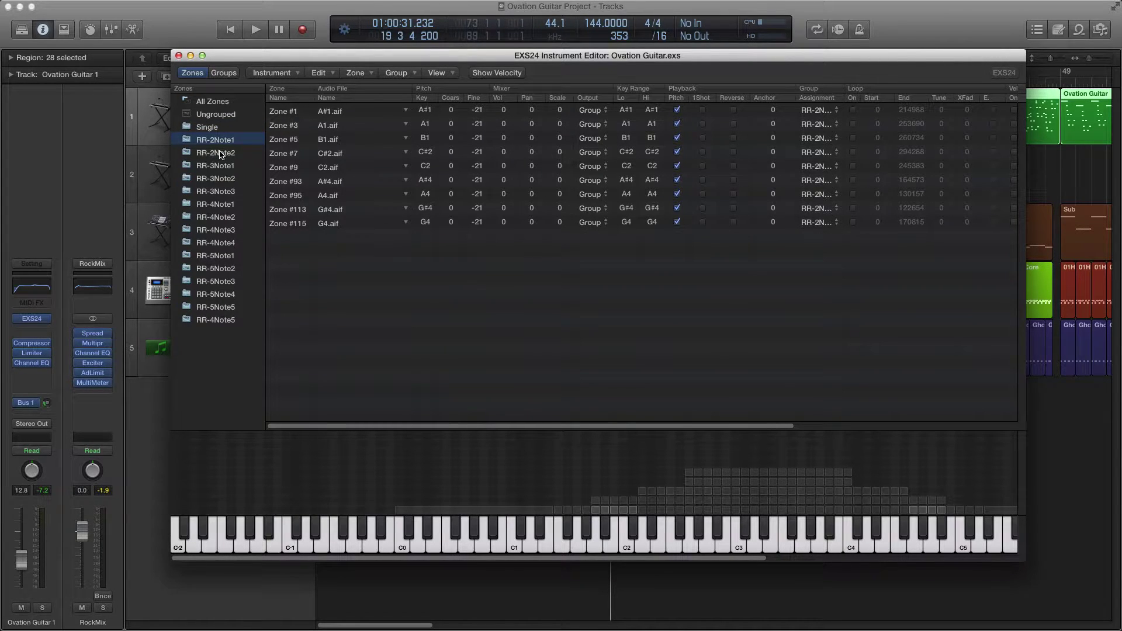
left_click(222, 153)
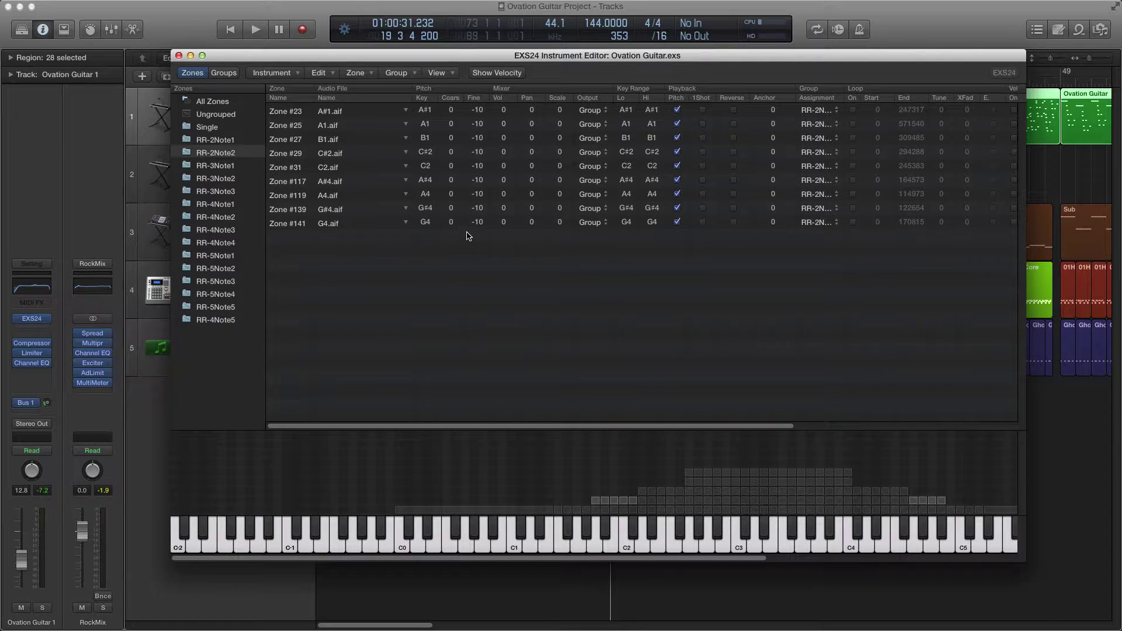
left_click(826, 112)
left_click(827, 113)
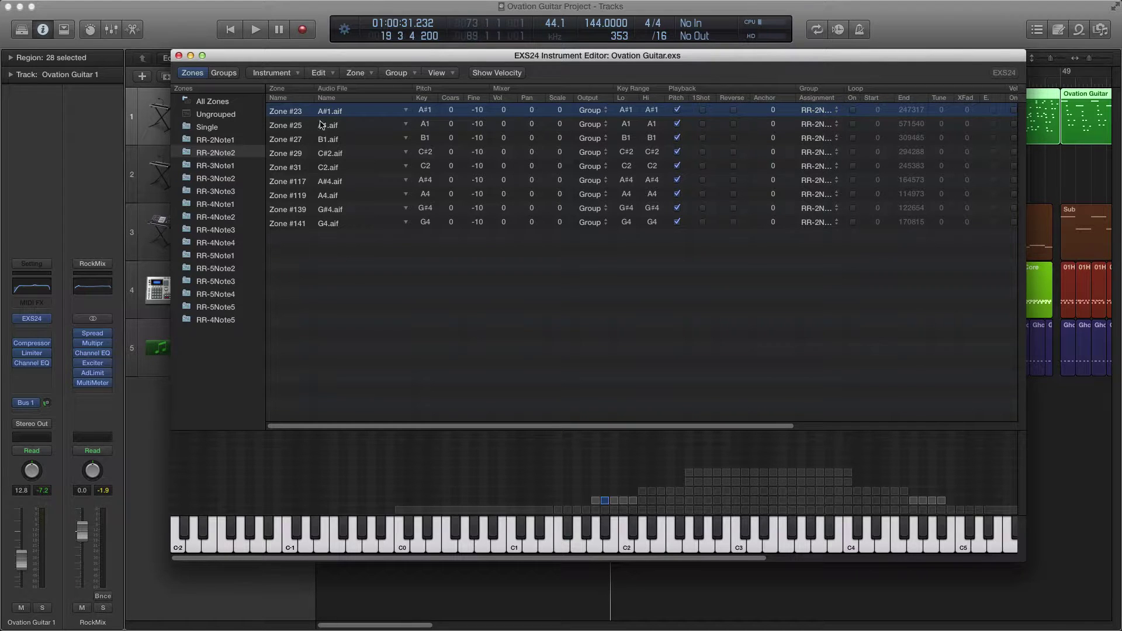
Examine the Select Group By type and group settings of RR-2Note1 and RR-2Note2 in the Groups view
left_click(225, 73)
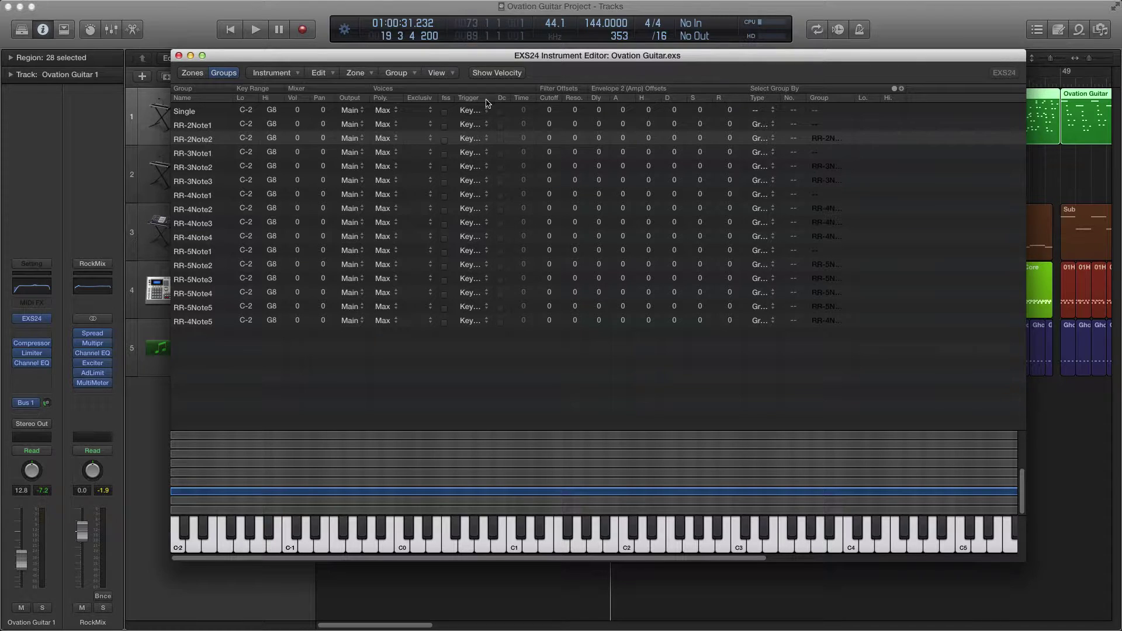
left_click(770, 125)
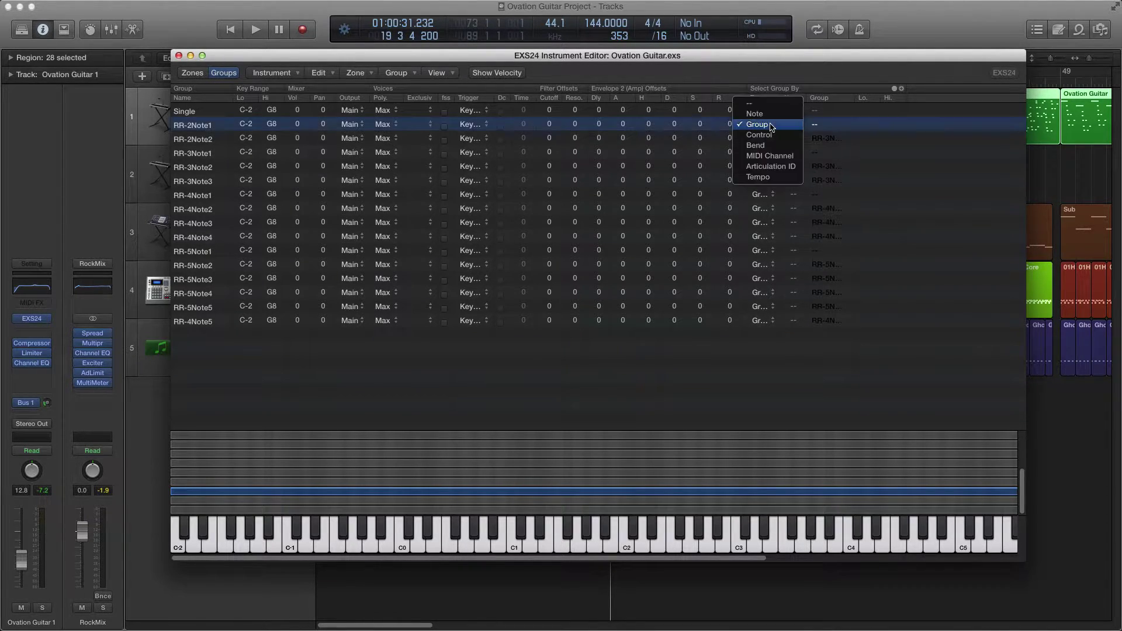
left_click(799, 129)
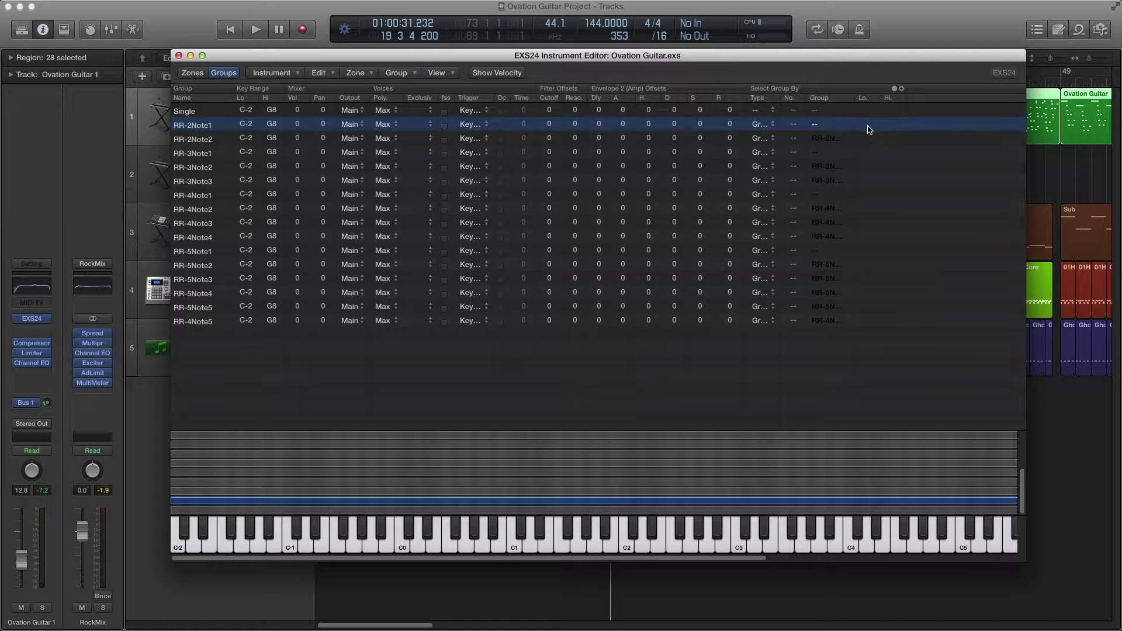
left_click(837, 138)
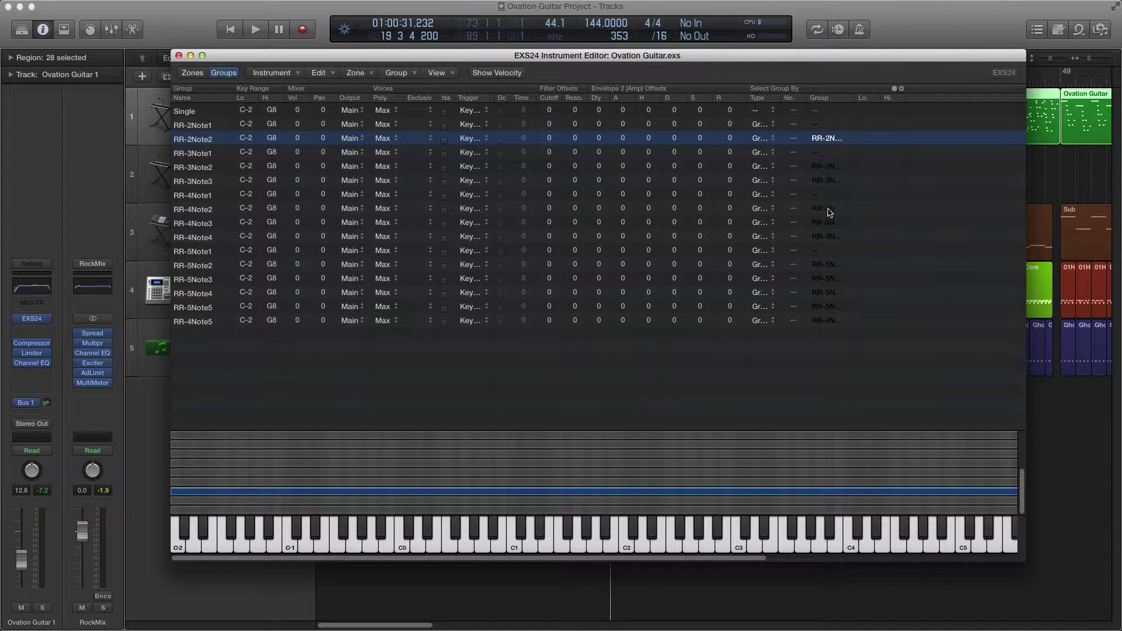
Return to the Zones view, widen the group list and compare the zones of RR-2Note1 and RR-2Note2
left_click(192, 72)
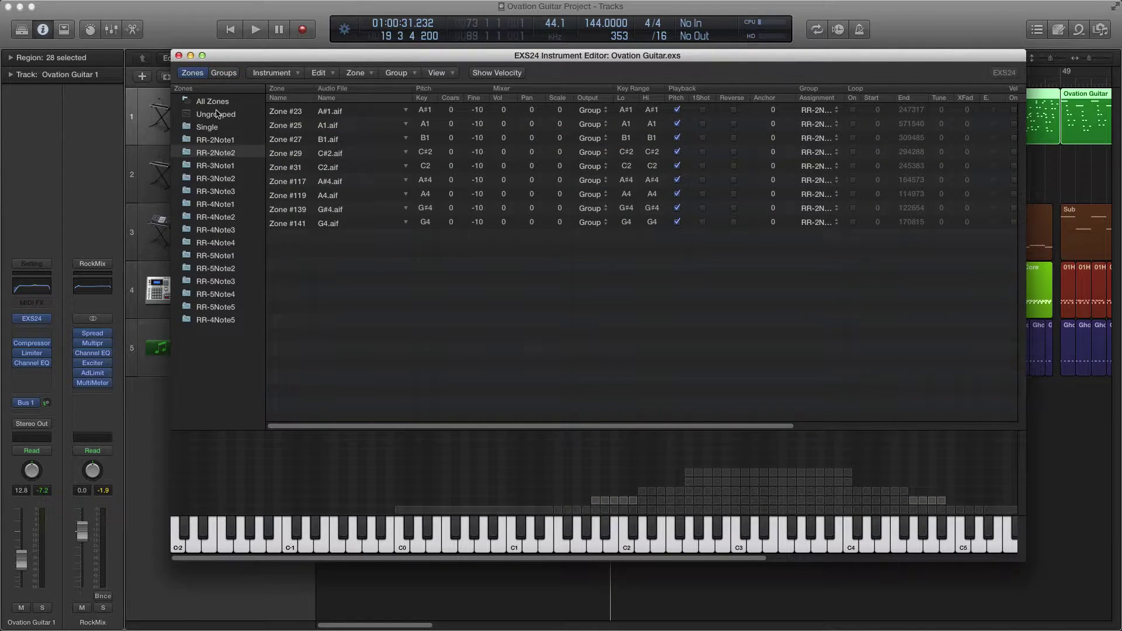
left_click(206, 140)
left_click(206, 153)
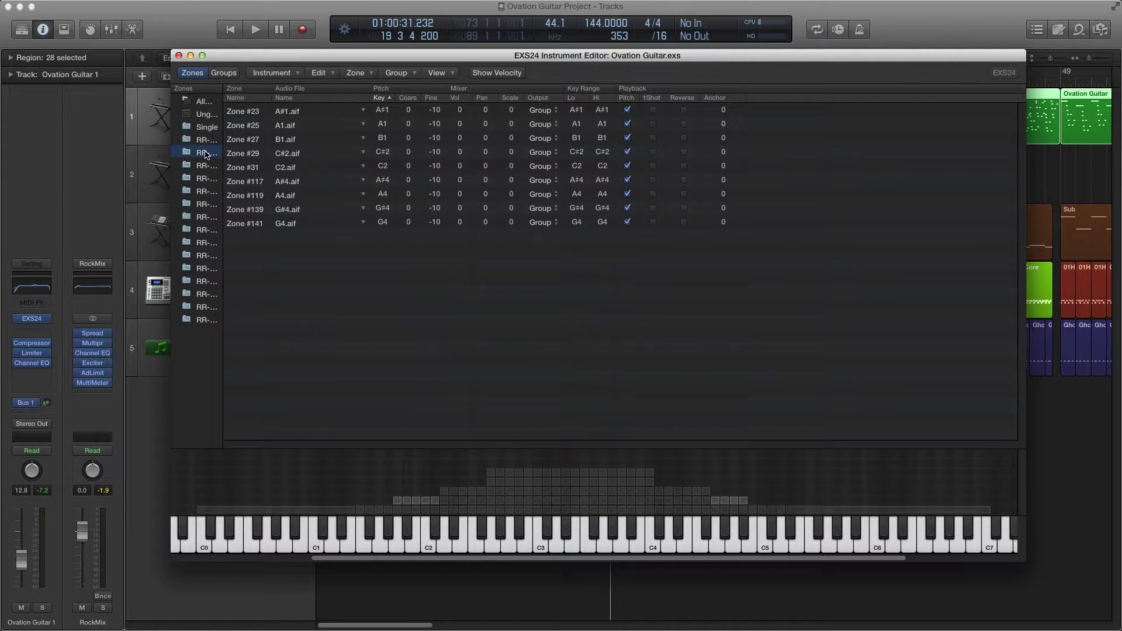
left_click(206, 141)
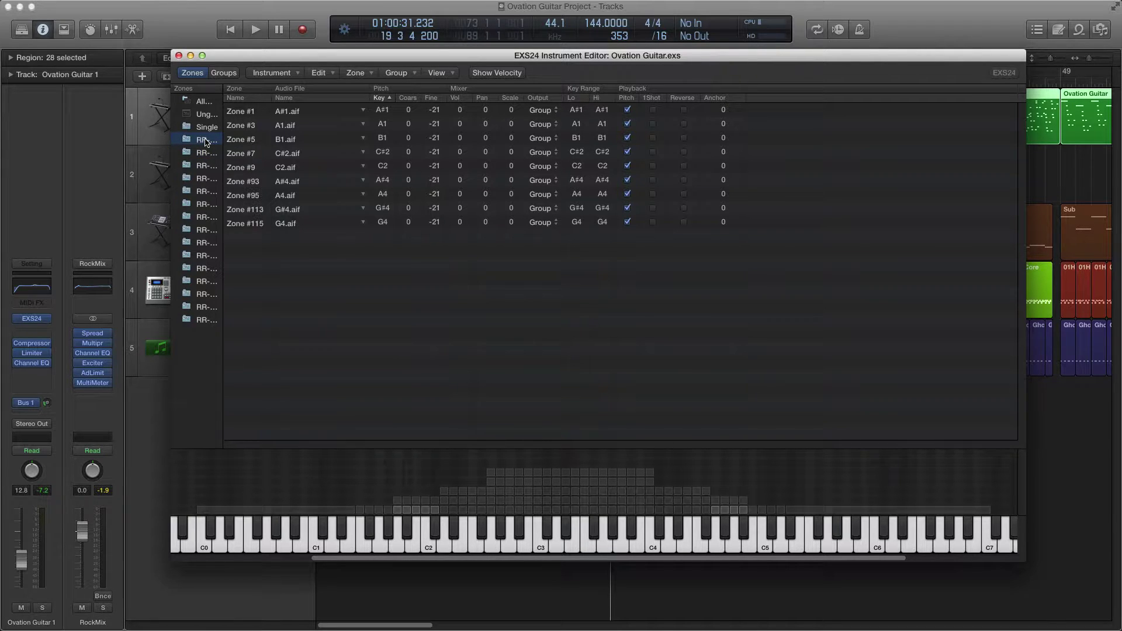
double_click(223, 100)
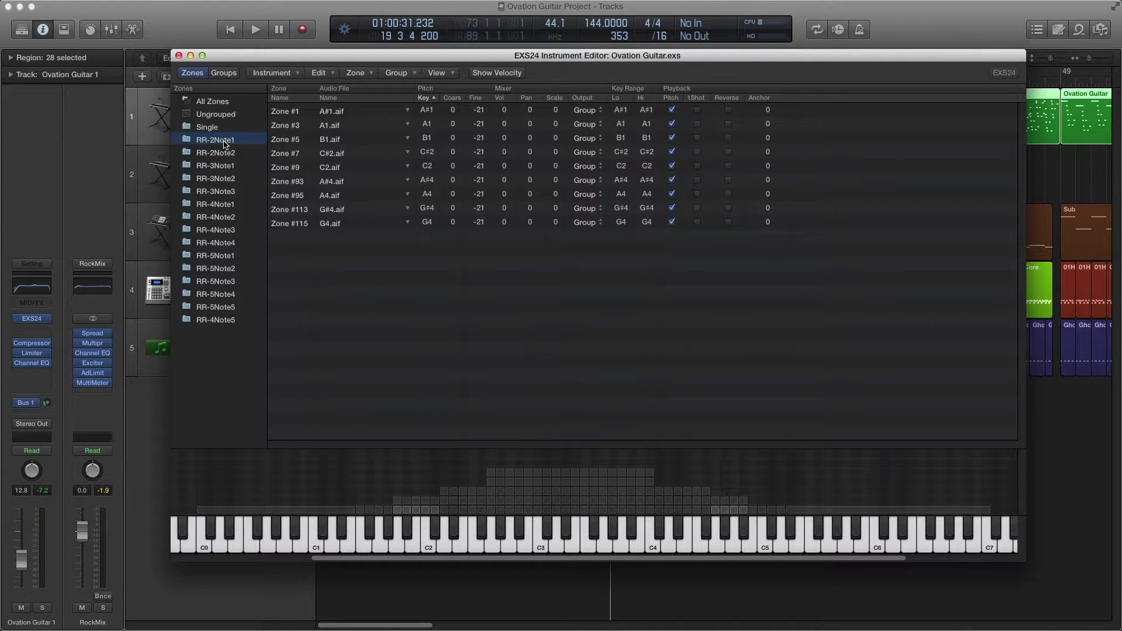
left_click(226, 154)
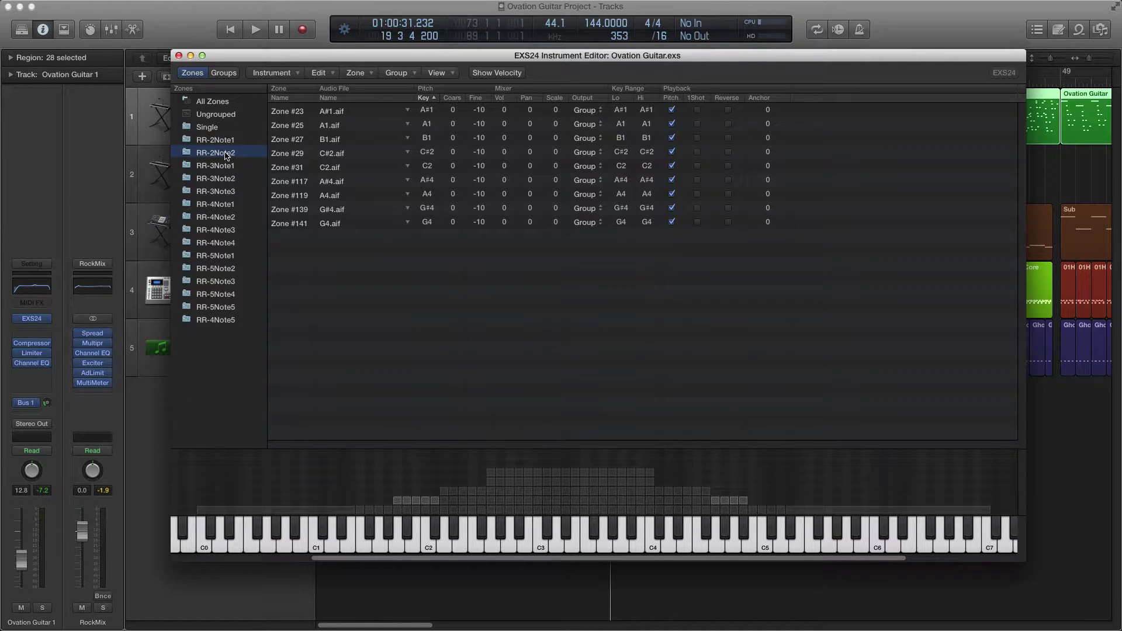
left_click(224, 142)
left_click(225, 153)
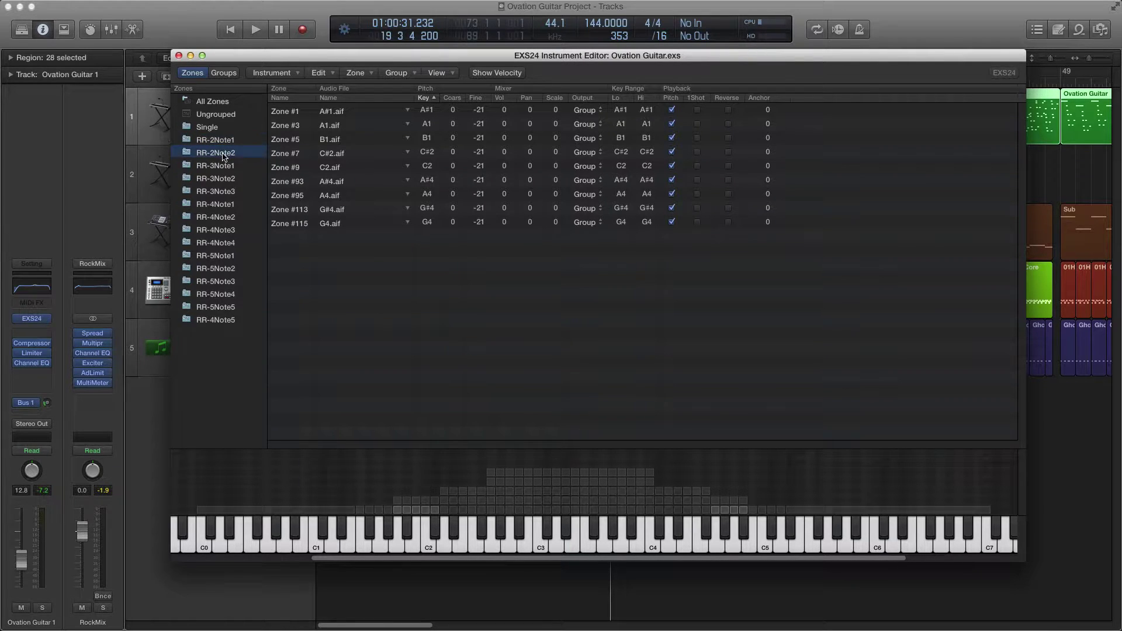
left_click(220, 144)
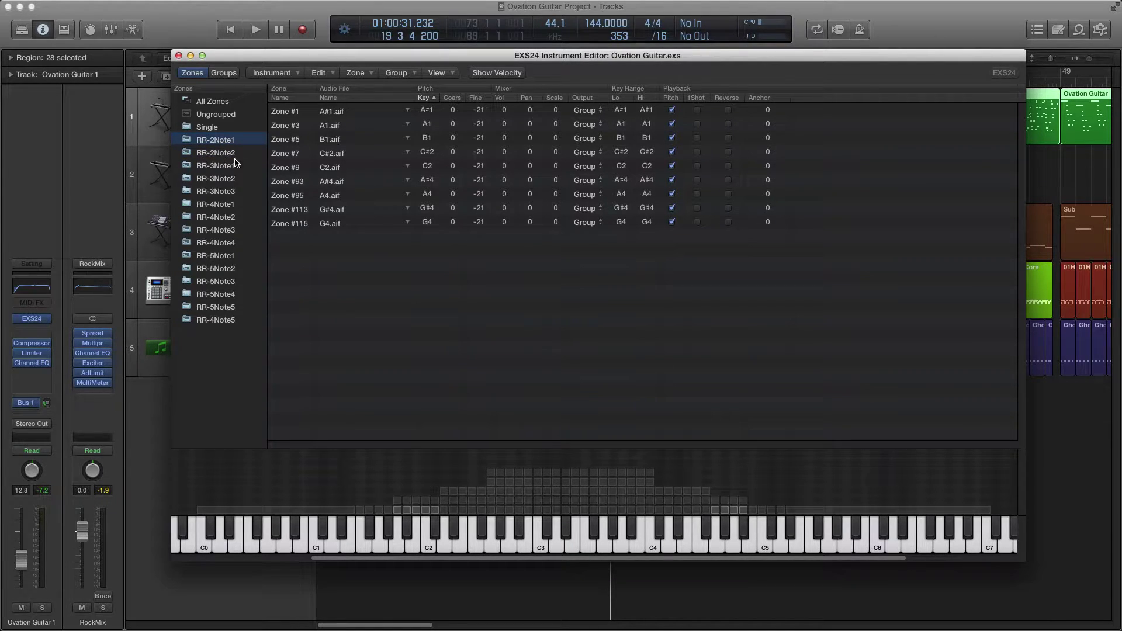
Switch to the Groups view and show the Select Group By columns
left_click(224, 73)
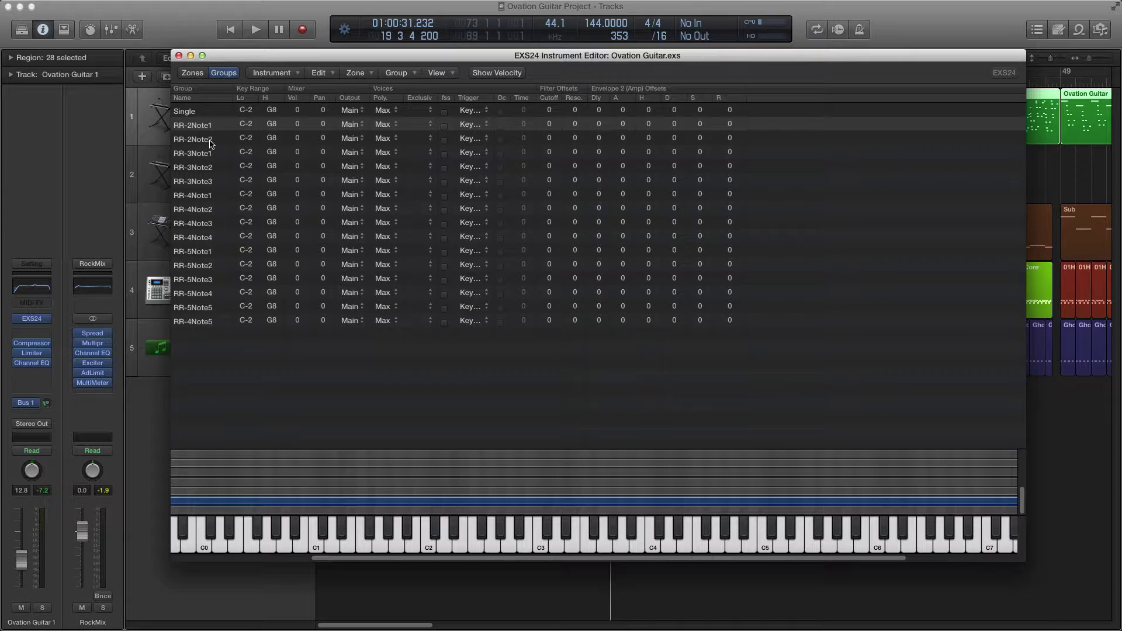
left_click(448, 75)
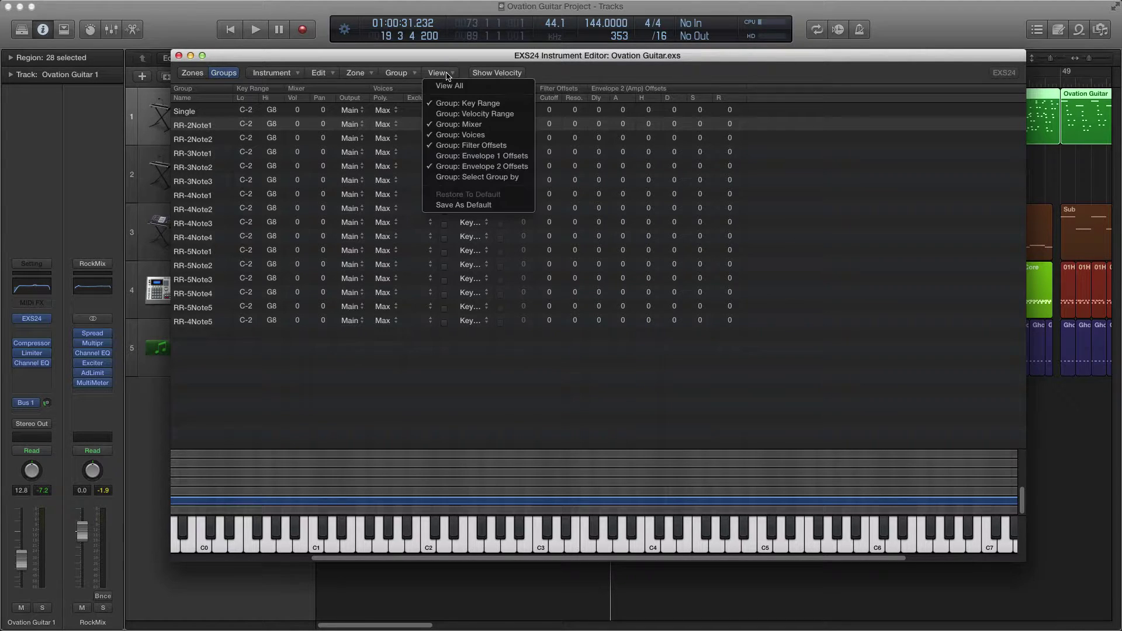
left_click(486, 180)
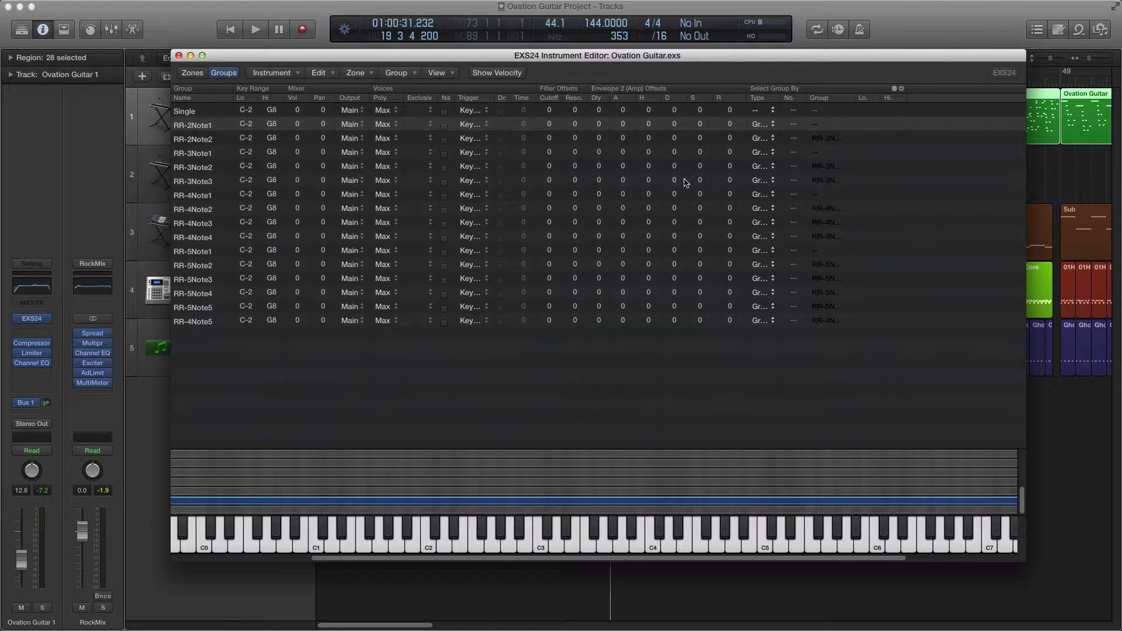
Examine the Select Group By group assignments of RR-2Note1 and RR-2Note2
left_click(833, 131)
left_click(840, 131)
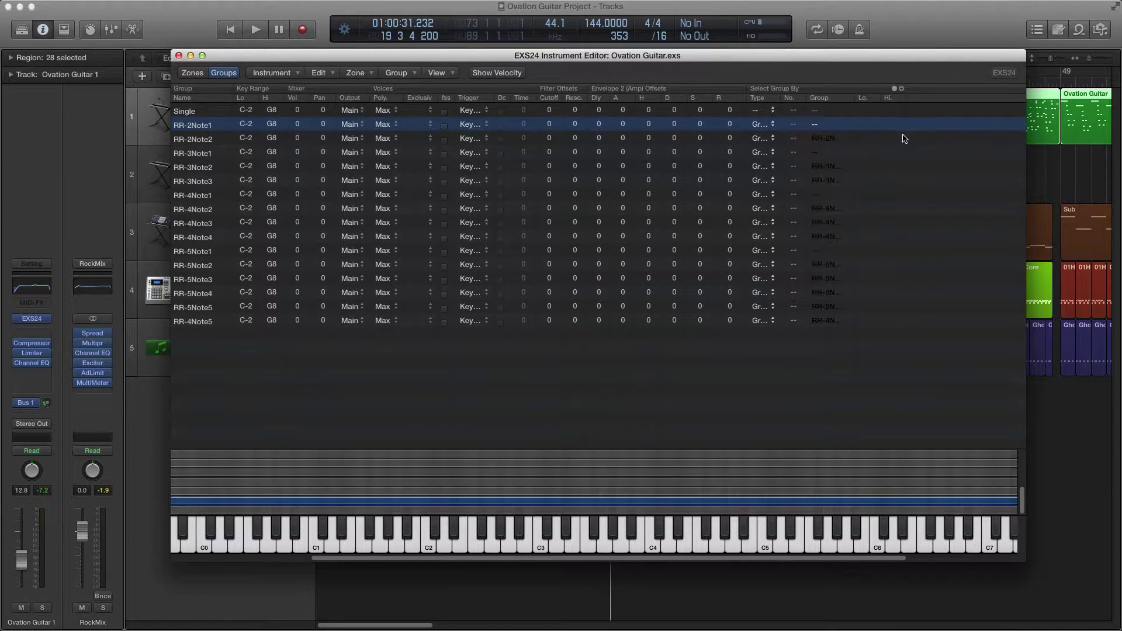
left_click(844, 141)
left_click(848, 140)
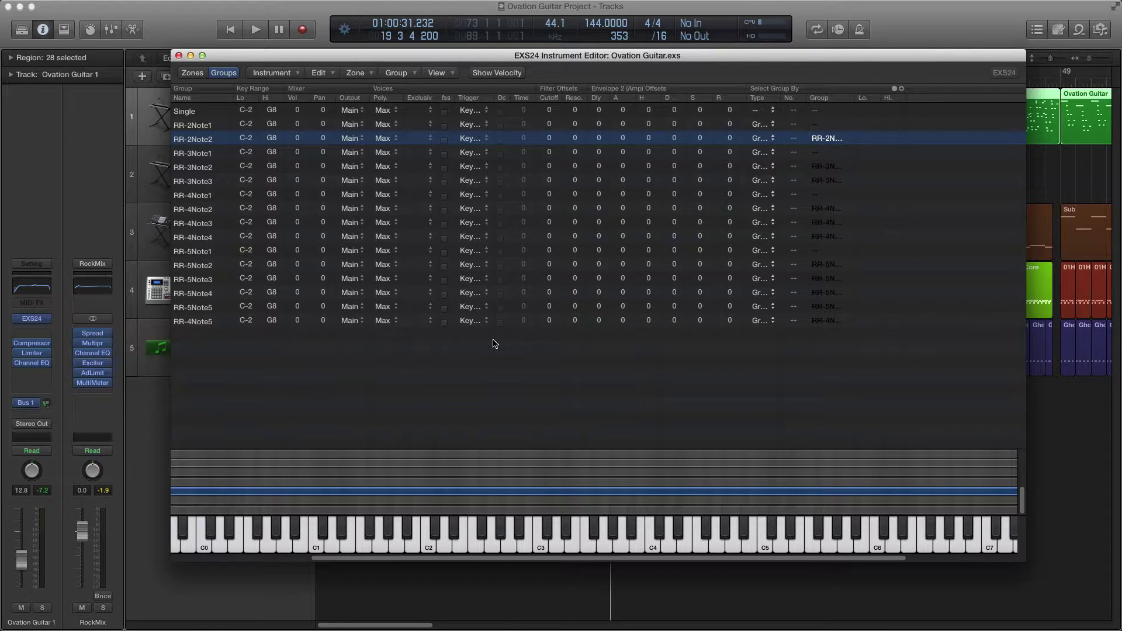
Return to the Zones view and play the C2 note repeatedly to watch its round-robin zones alternate
left_click_drag(218, 58, 241, 69)
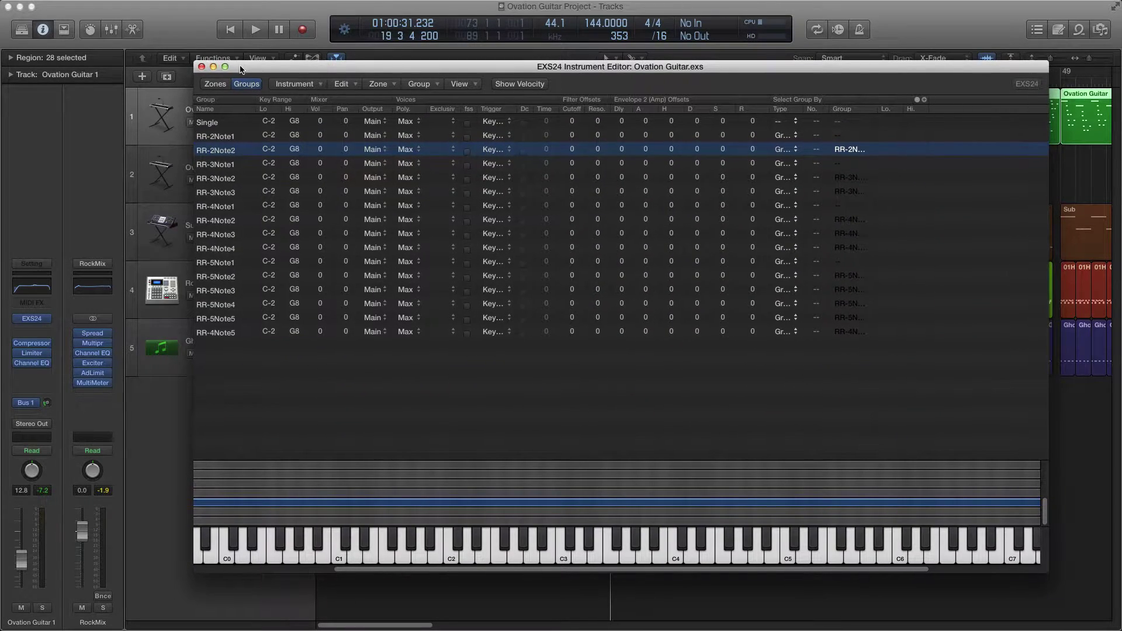
left_click(215, 84)
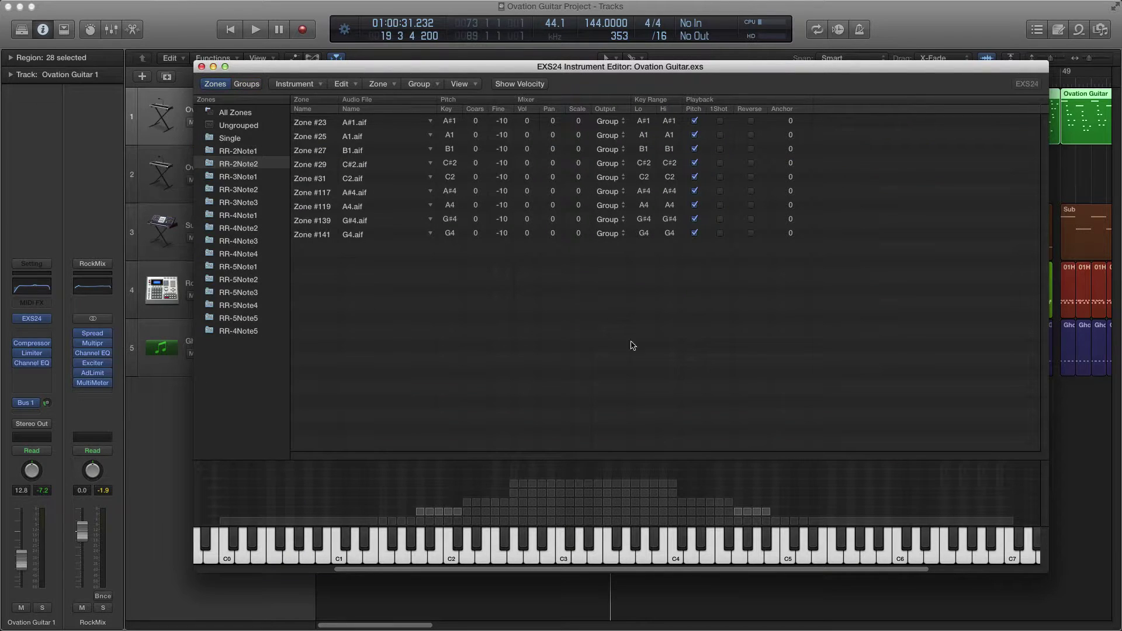
left_click(453, 561)
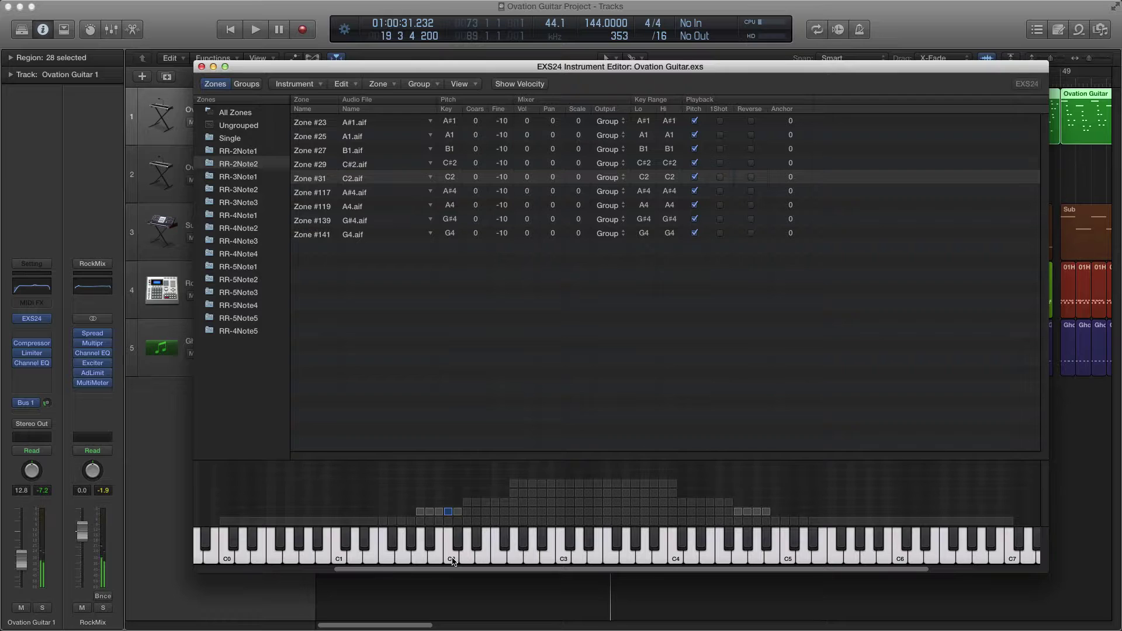
left_click(453, 561)
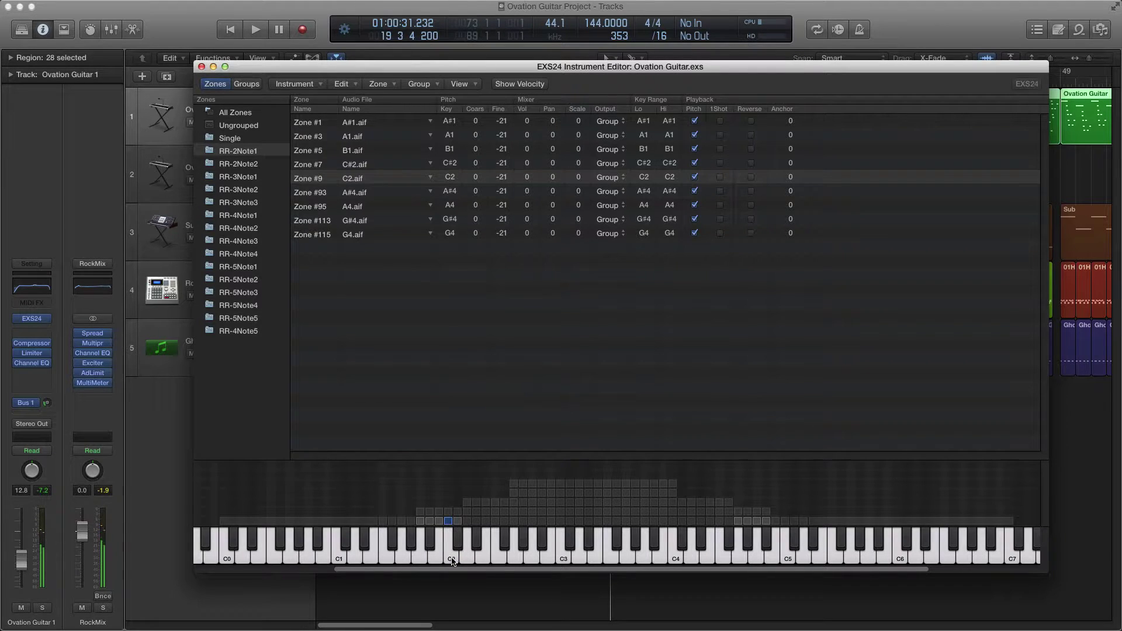
left_click(453, 561)
left_click(453, 561)
left_click(452, 561)
left_click(452, 561)
left_click(451, 561)
left_click(452, 561)
left_click(452, 561)
left_click(452, 561)
left_click(451, 561)
left_click(452, 562)
Play the D2 note repeatedly to watch the cycling through the RR-3Note groups
left_click(467, 560)
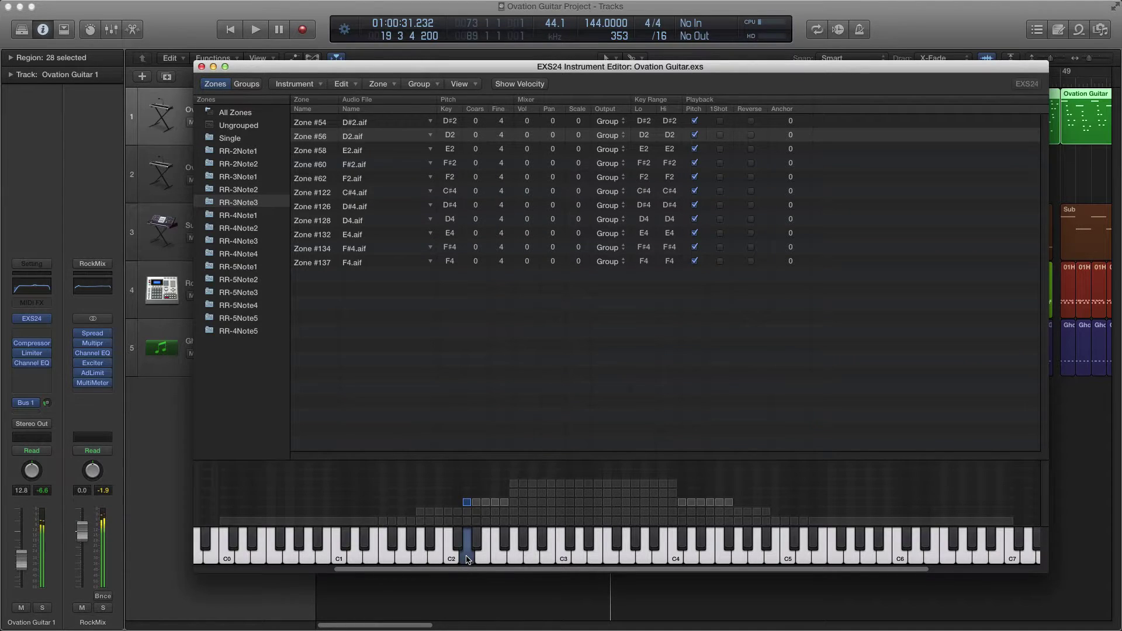
left_click(467, 560)
left_click(467, 560)
left_click(467, 560)
left_click(467, 560)
left_click(467, 560)
left_click(467, 560)
left_click(467, 560)
left_click(467, 560)
left_click(467, 560)
left_click(467, 560)
left_click(467, 559)
left_click(467, 560)
left_click(467, 560)
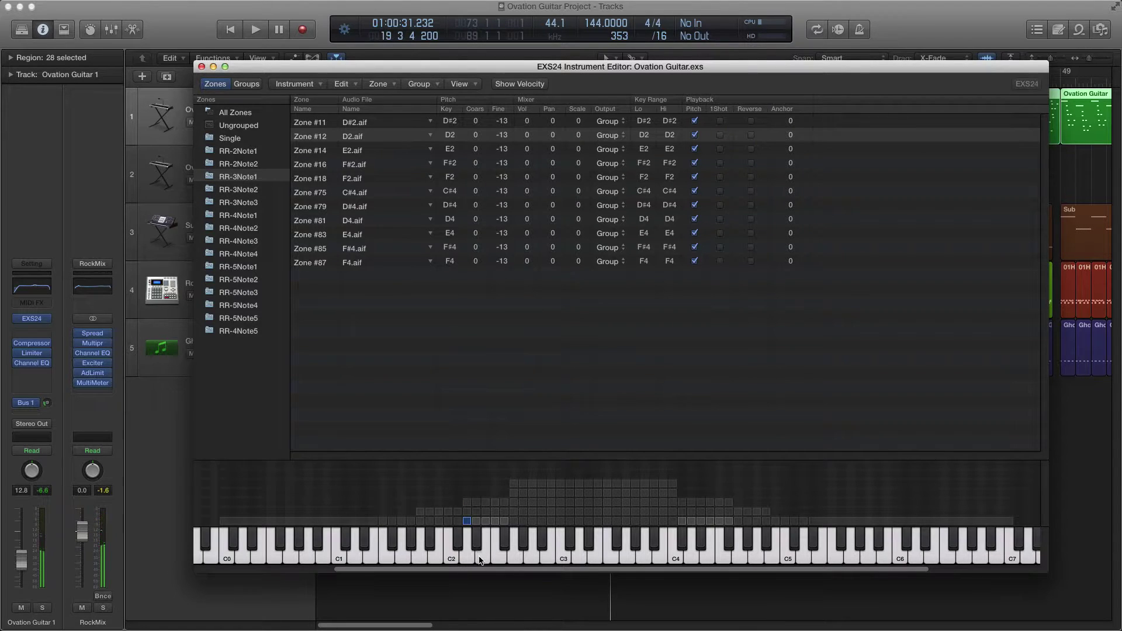
Play the G2 note repeatedly to watch which round-robin groups its zones cycle through
left_click(510, 562)
left_click(509, 562)
left_click(510, 561)
left_click(510, 561)
left_click(510, 561)
left_click(510, 561)
left_click(510, 562)
left_click(510, 561)
left_click(509, 562)
left_click(509, 562)
left_click(509, 561)
left_click(509, 561)
left_click(510, 561)
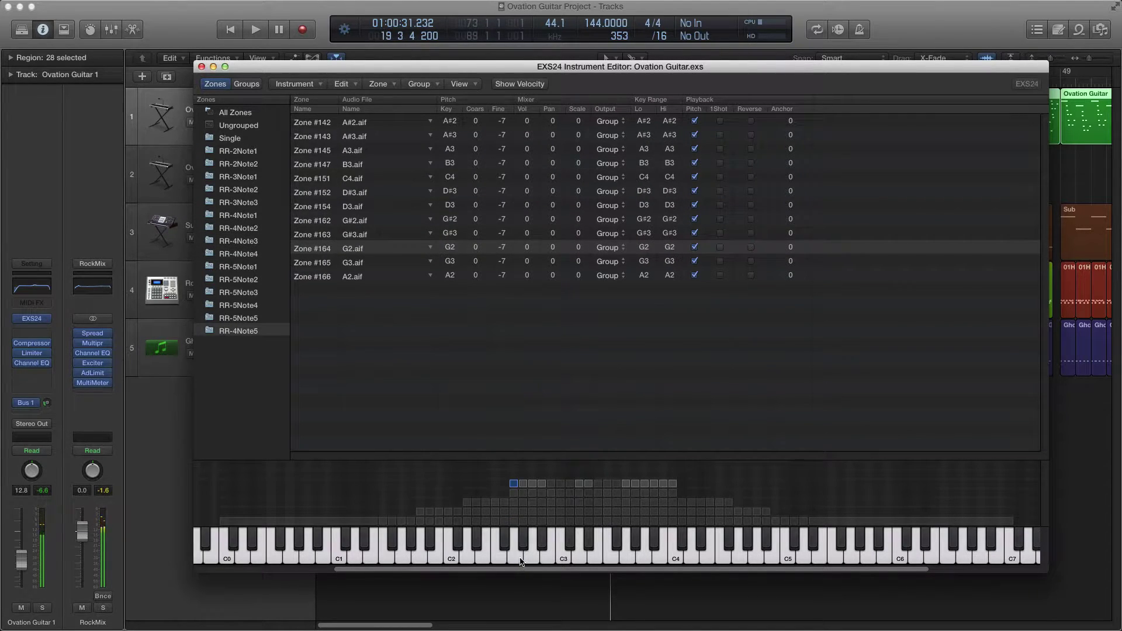
Play the G#2, A2 and A#2 notes several times each to compare their round-robin cycling
left_click(524, 545)
left_click(524, 545)
left_click(524, 545)
left_click(524, 545)
left_click(524, 545)
left_click(525, 545)
left_click(533, 560)
left_click(533, 559)
left_click(533, 560)
left_click(533, 560)
left_click(534, 560)
left_click(533, 560)
left_click(543, 548)
left_click(543, 545)
left_click(542, 546)
left_click(543, 545)
left_click(543, 545)
Play the B2 note repeatedly to watch the cycling through the RR-5Note groups
left_click(551, 560)
left_click(551, 560)
left_click(551, 560)
left_click(550, 560)
left_click(551, 560)
left_click(551, 560)
left_click(551, 560)
left_click(551, 560)
left_click(551, 560)
left_click(551, 560)
left_click(550, 560)
left_click(550, 560)
left_click(550, 560)
left_click(551, 560)
left_click(551, 560)
left_click(551, 560)
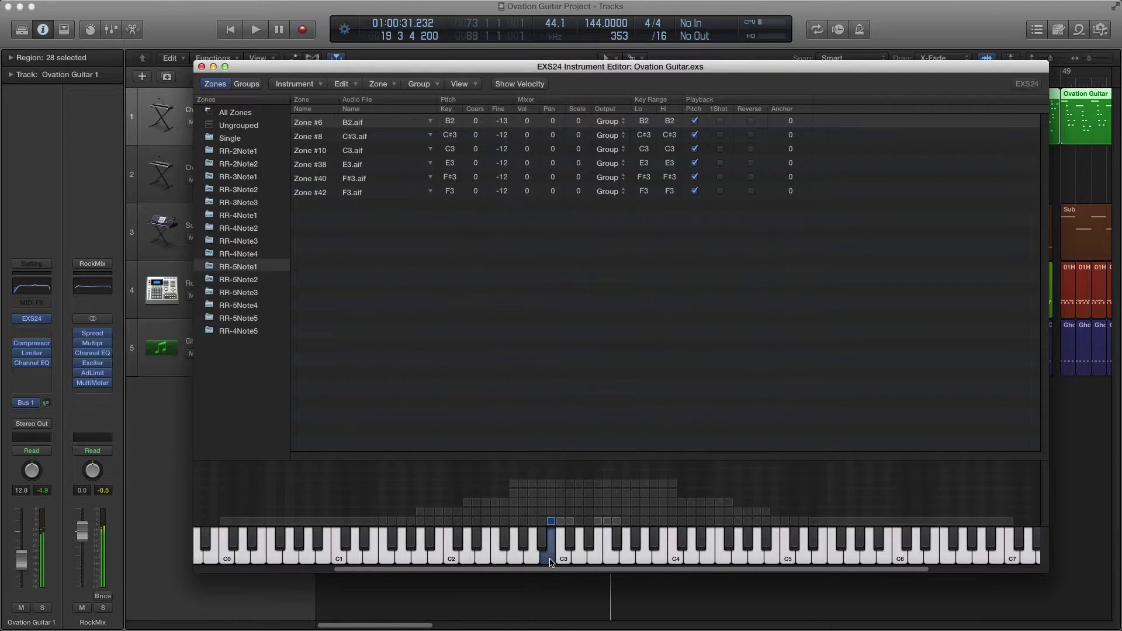
Play the E3 note repeatedly to watch its zones cycle through the RR-5Note groups
left_click(594, 557)
left_click(593, 557)
left_click(593, 557)
left_click(593, 557)
left_click(593, 557)
left_click(593, 557)
left_click(593, 557)
left_click(593, 557)
left_click(594, 557)
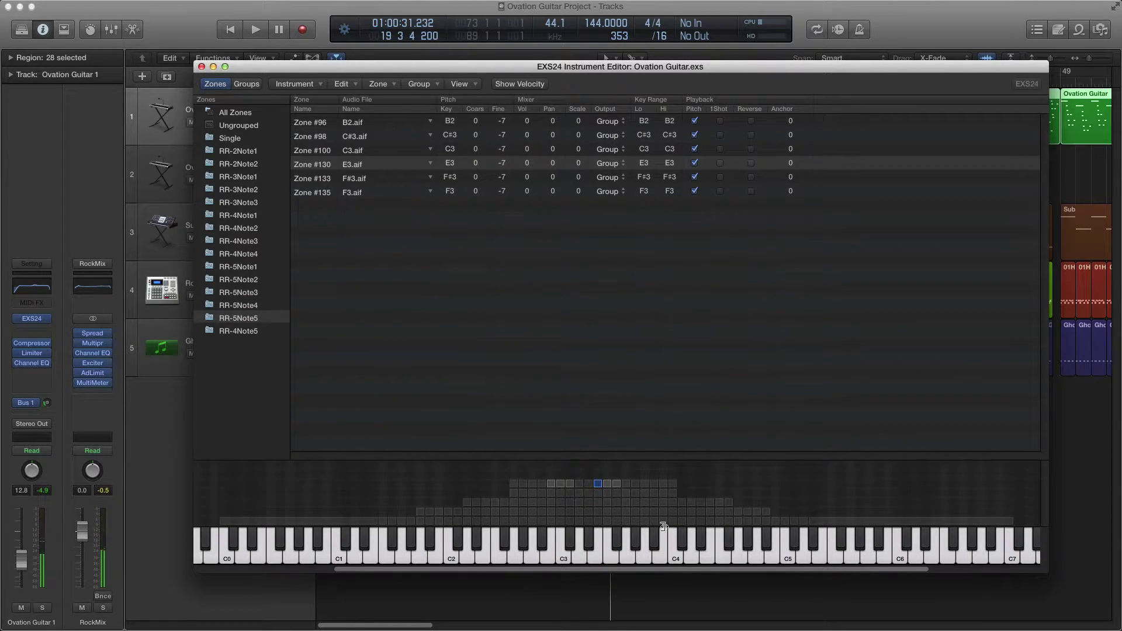
Go back to the Groups view and inspect the Select Group By group choices of RR-4Note1 through RR-4Note4
left_click(252, 84)
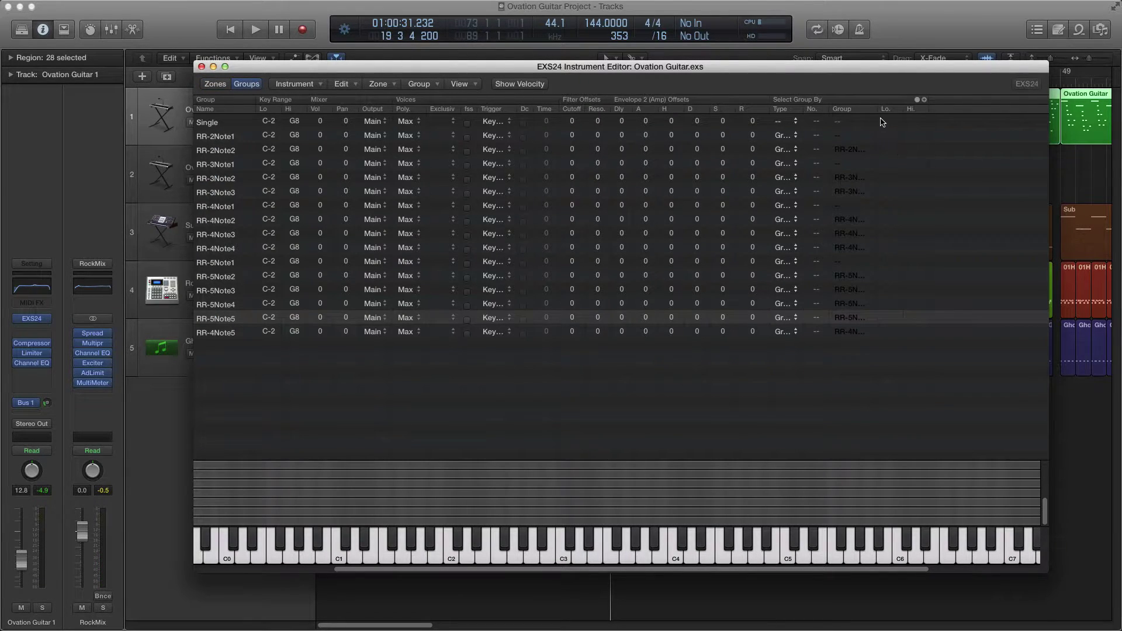
left_click_drag(871, 70, 796, 83)
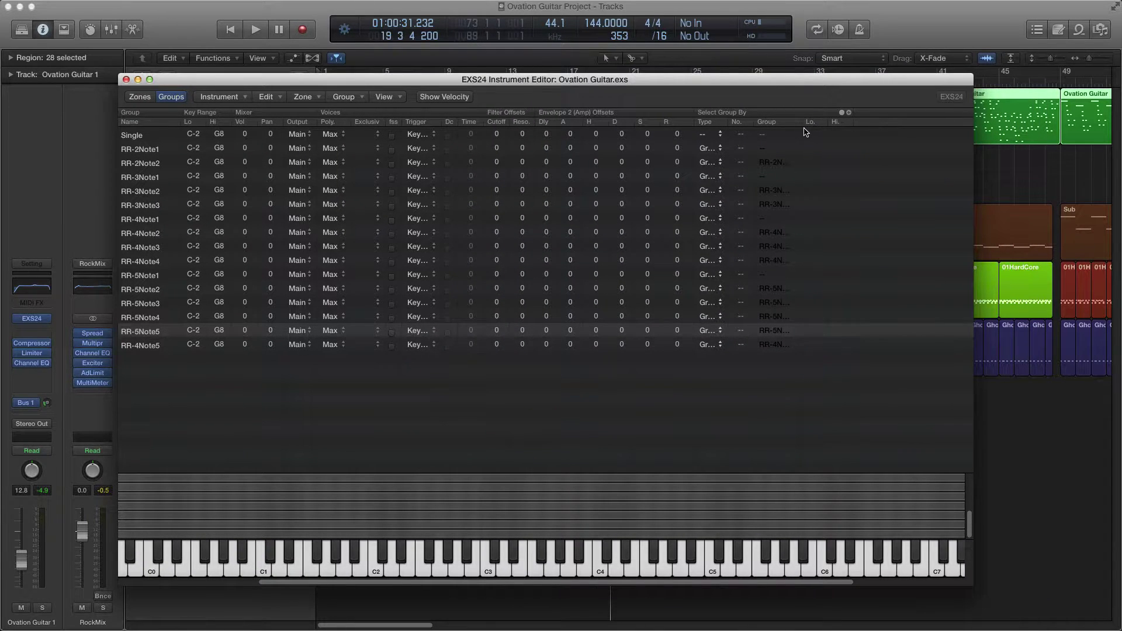
left_click_drag(794, 83, 714, 93)
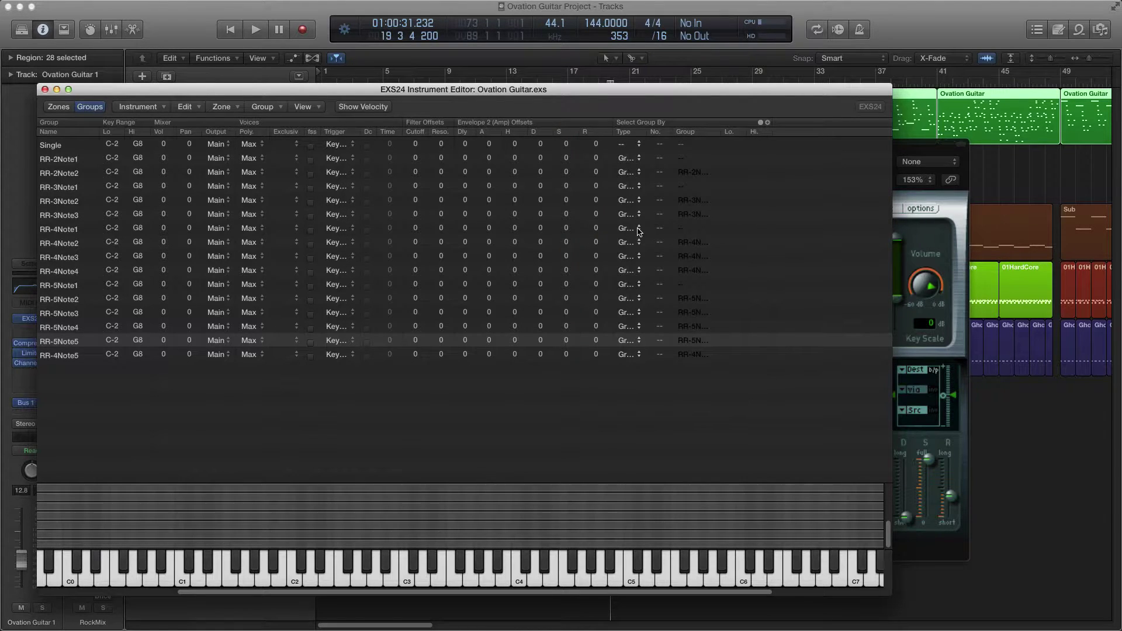
left_click(698, 228)
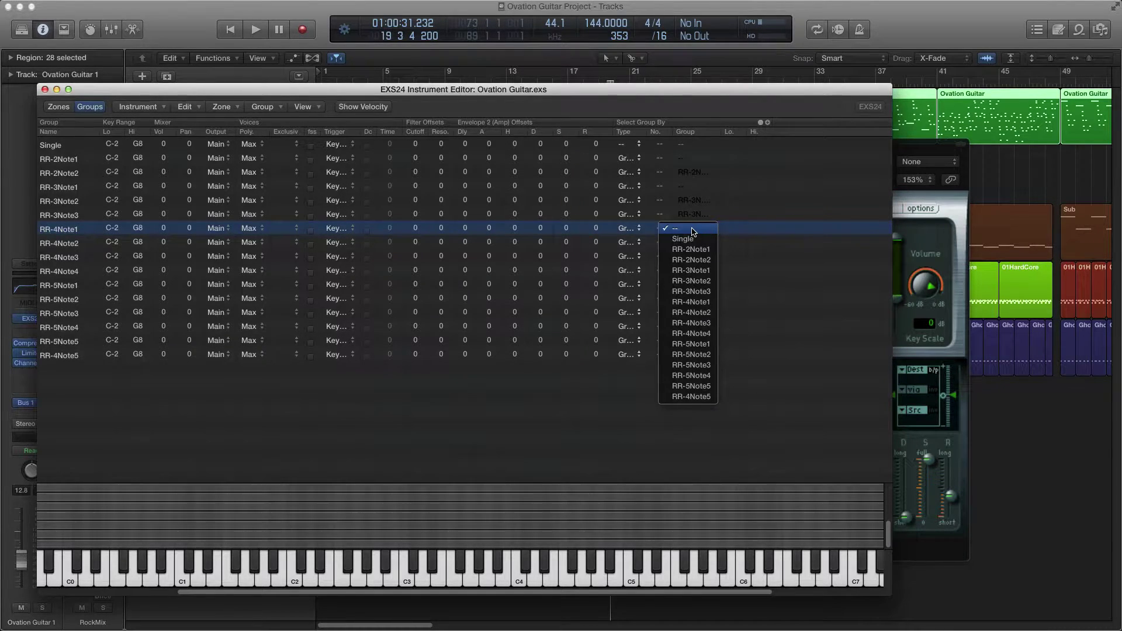
left_click(712, 228)
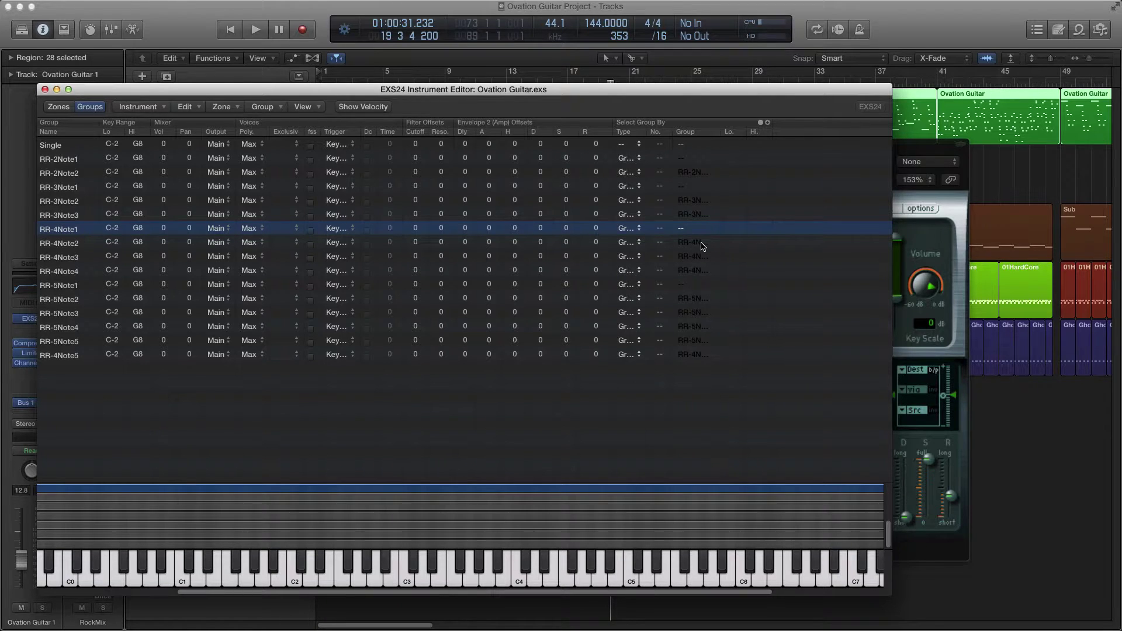
left_click(703, 244)
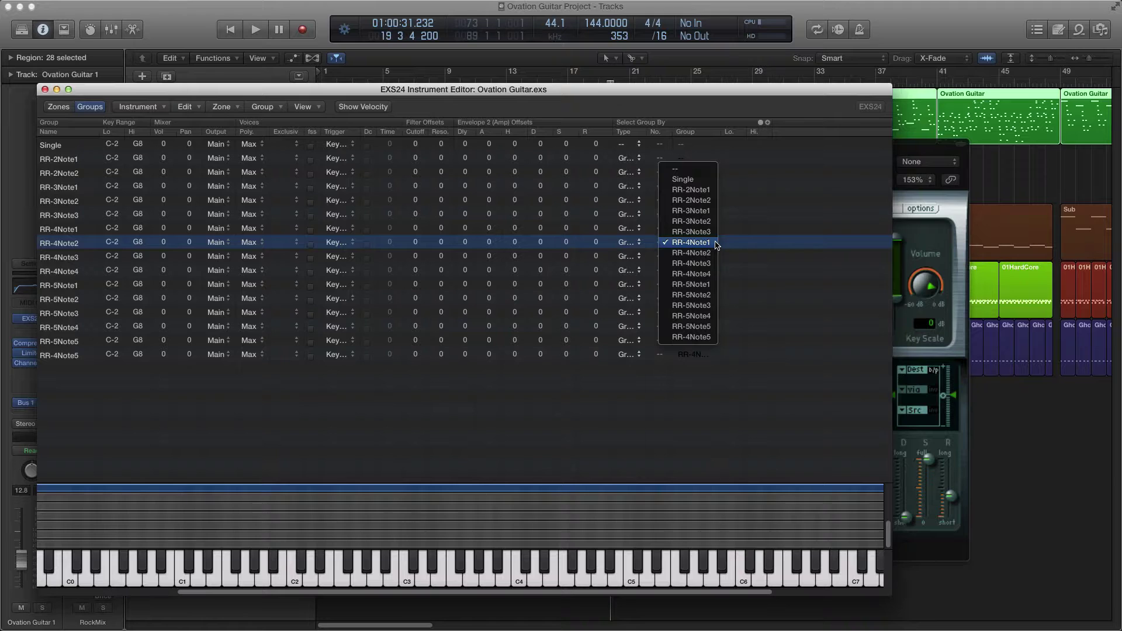
left_click(717, 242)
left_click(712, 257)
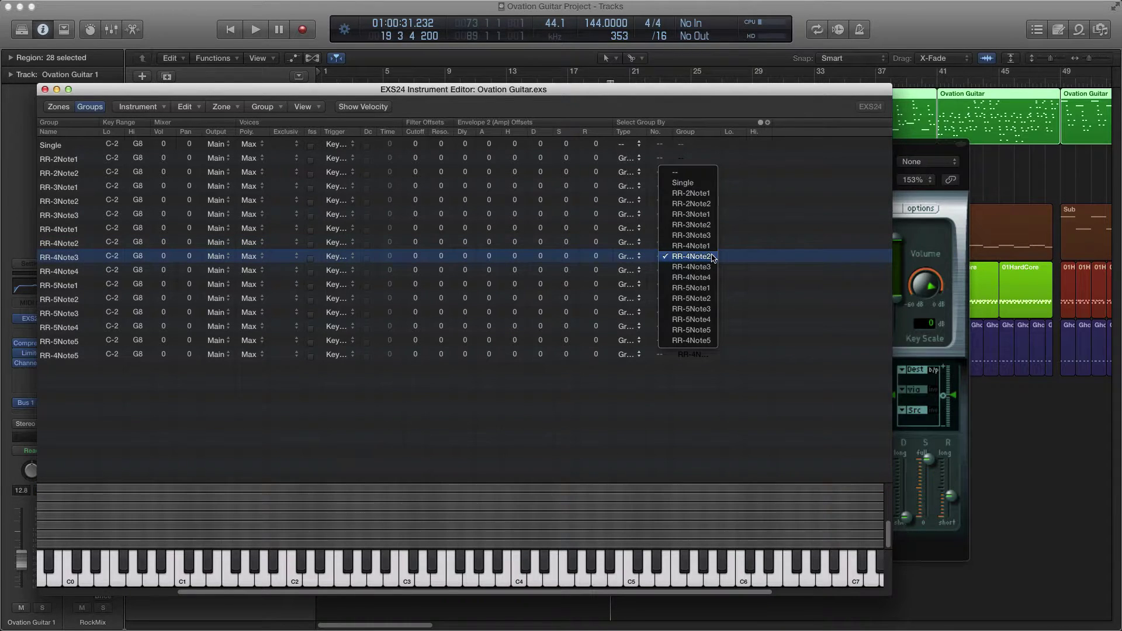
left_click(719, 258)
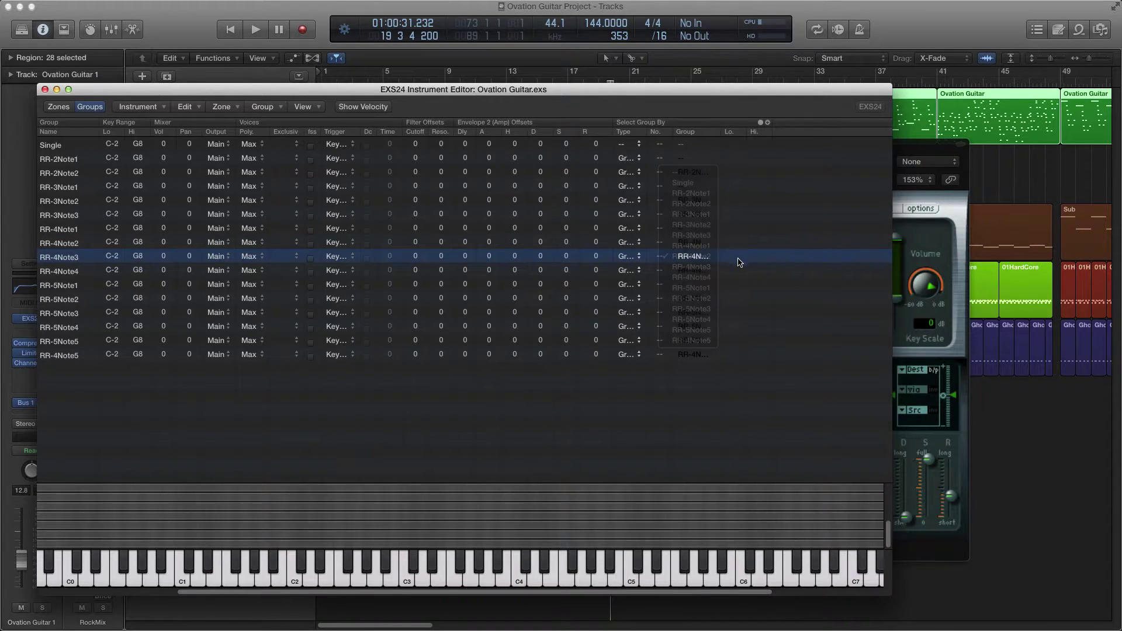
left_click(707, 270)
left_click(724, 270)
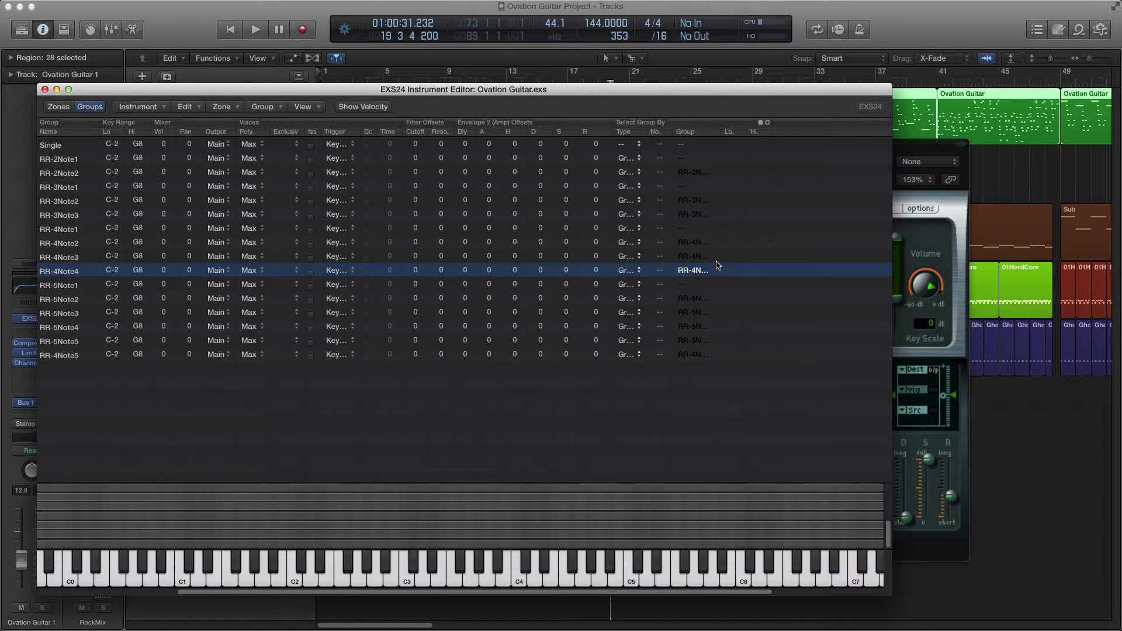
Recheck which group triggers each of RR-4Note2, RR-4Note3 and RR-4Note4 under Select Group By
left_click_drag(413, 106, 534, 99)
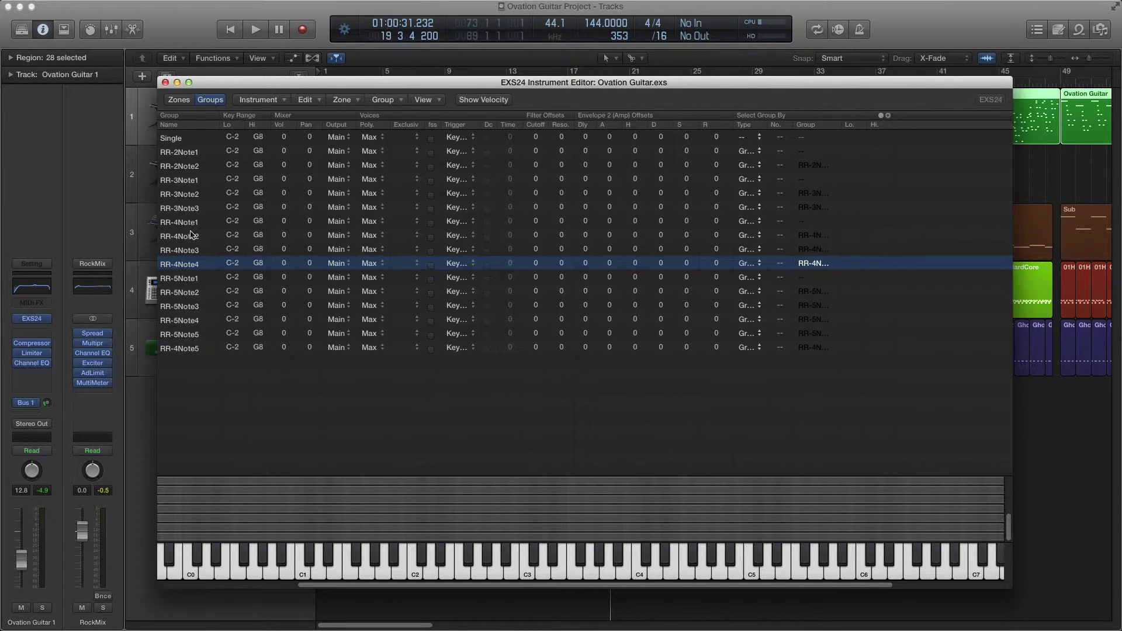
left_click(817, 236)
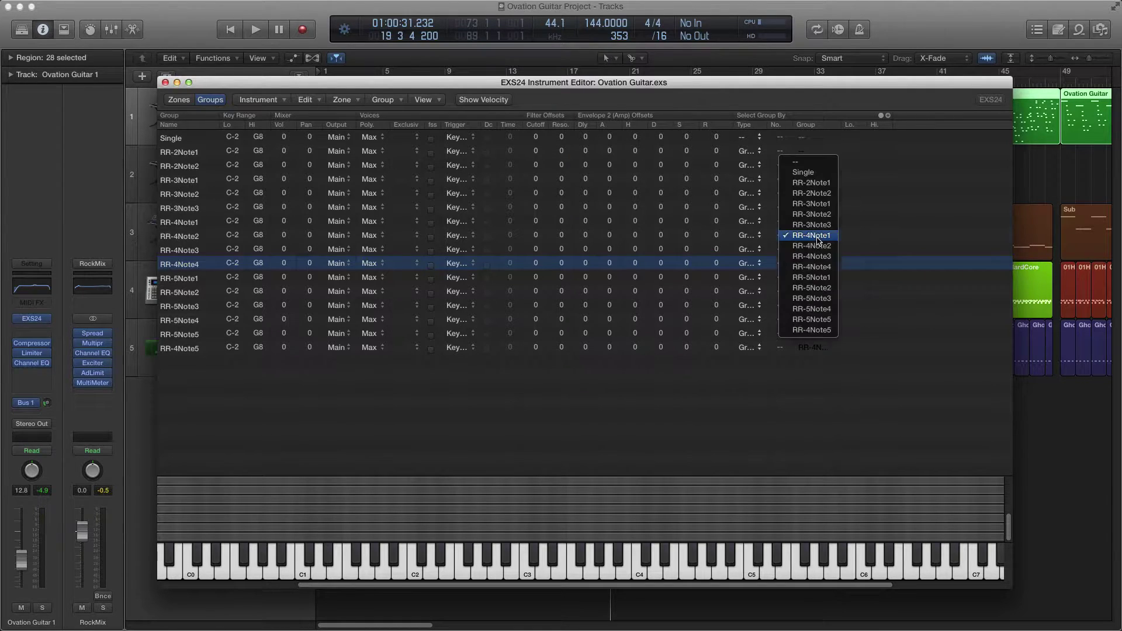
left_click(844, 243)
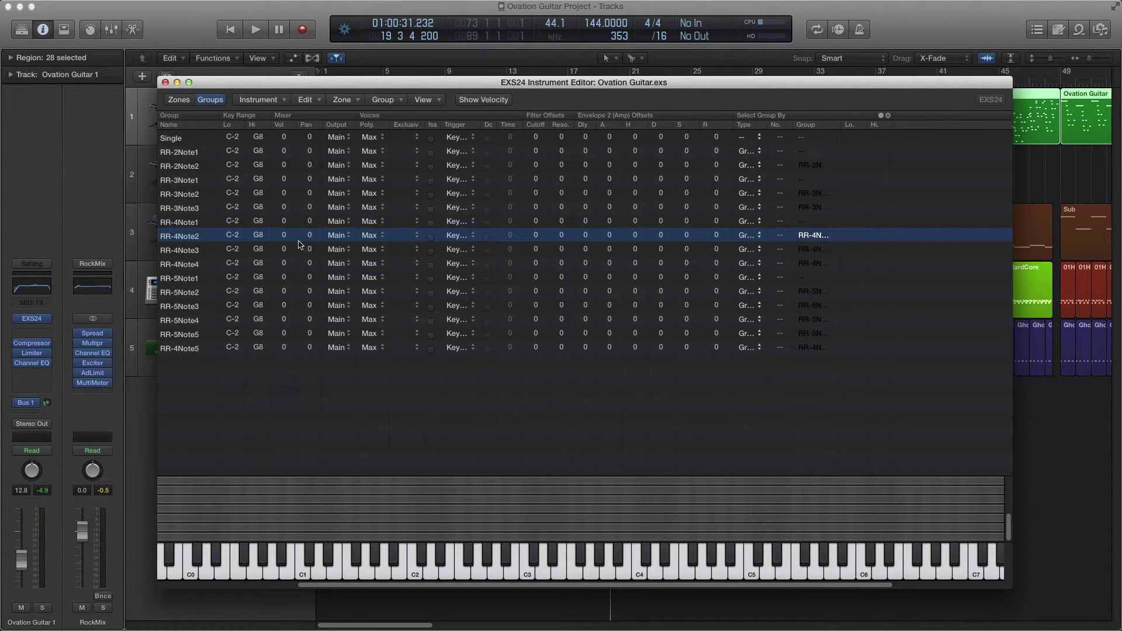
left_click(206, 253)
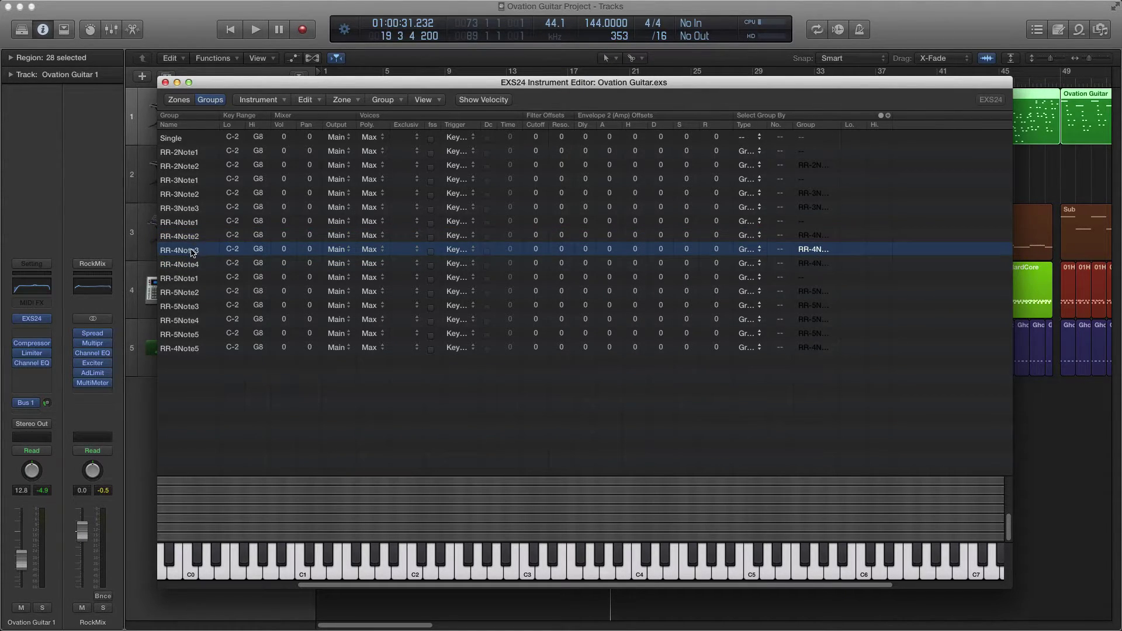
left_click(830, 250)
left_click(830, 250)
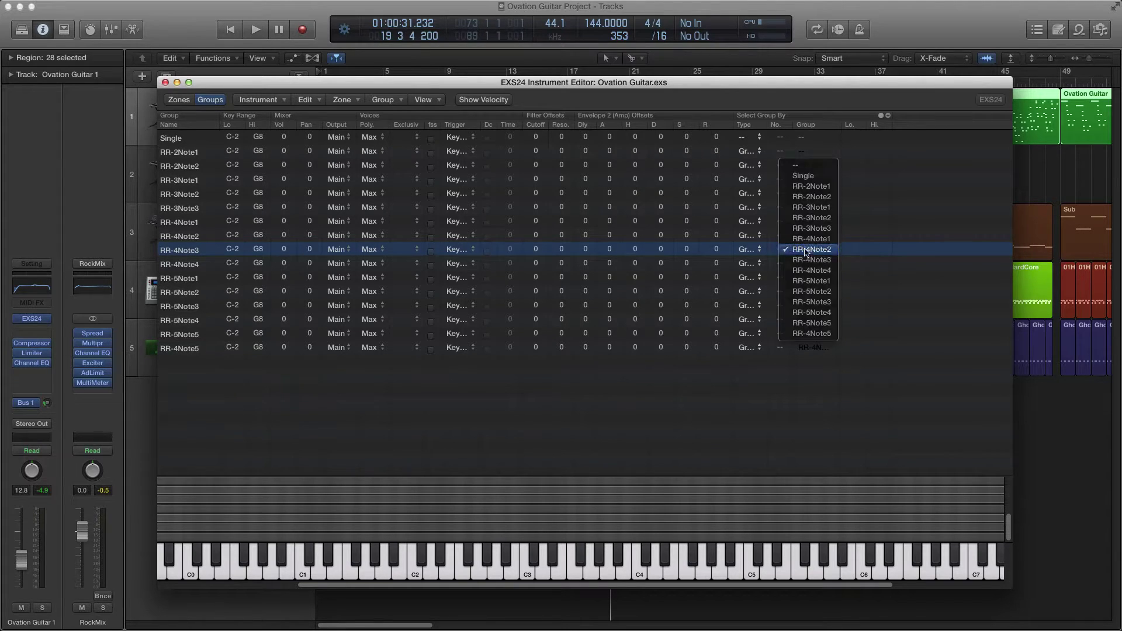
left_click(191, 267)
left_click(815, 266)
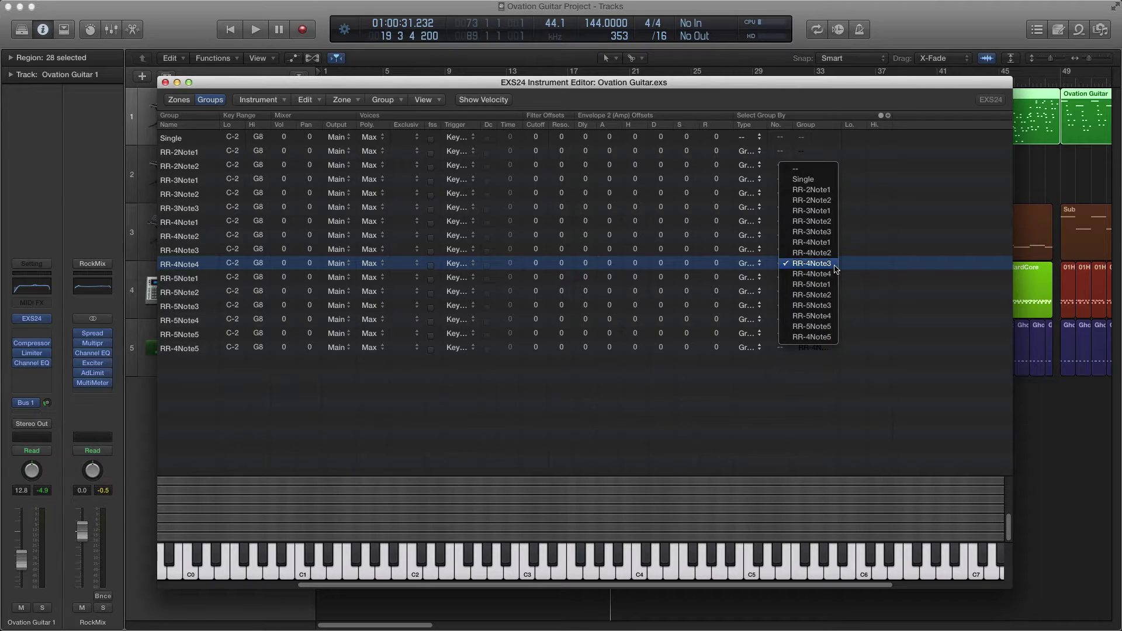
left_click(835, 266)
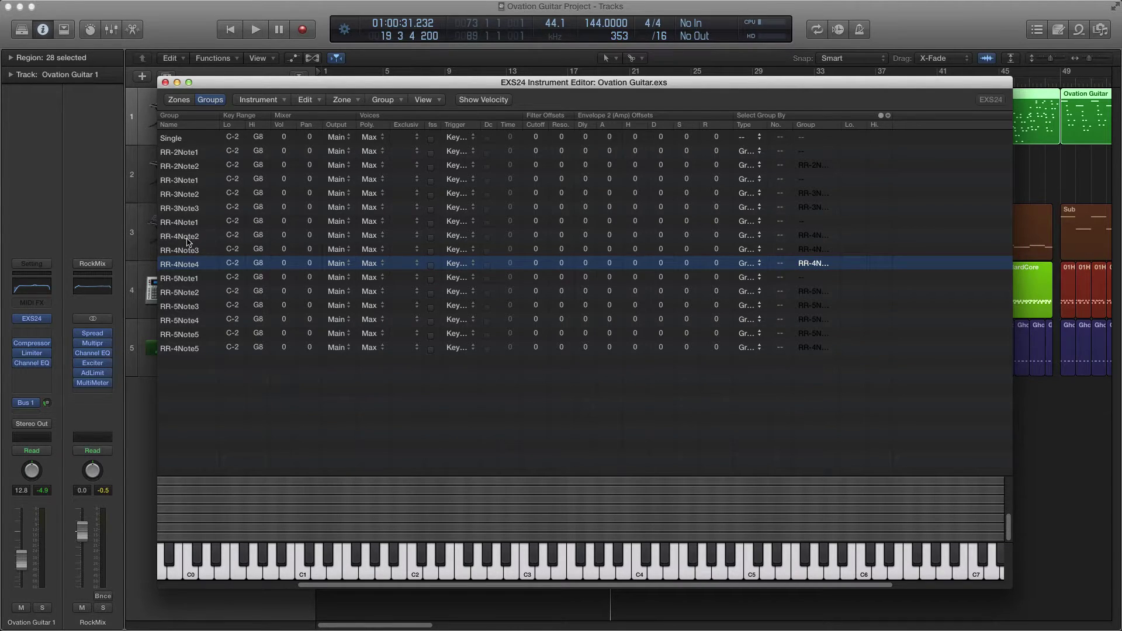
Step through RR-4Note1 to RR-4Note4 in order to trace the round-robin chain, and return to the Zones view
left_click(200, 224)
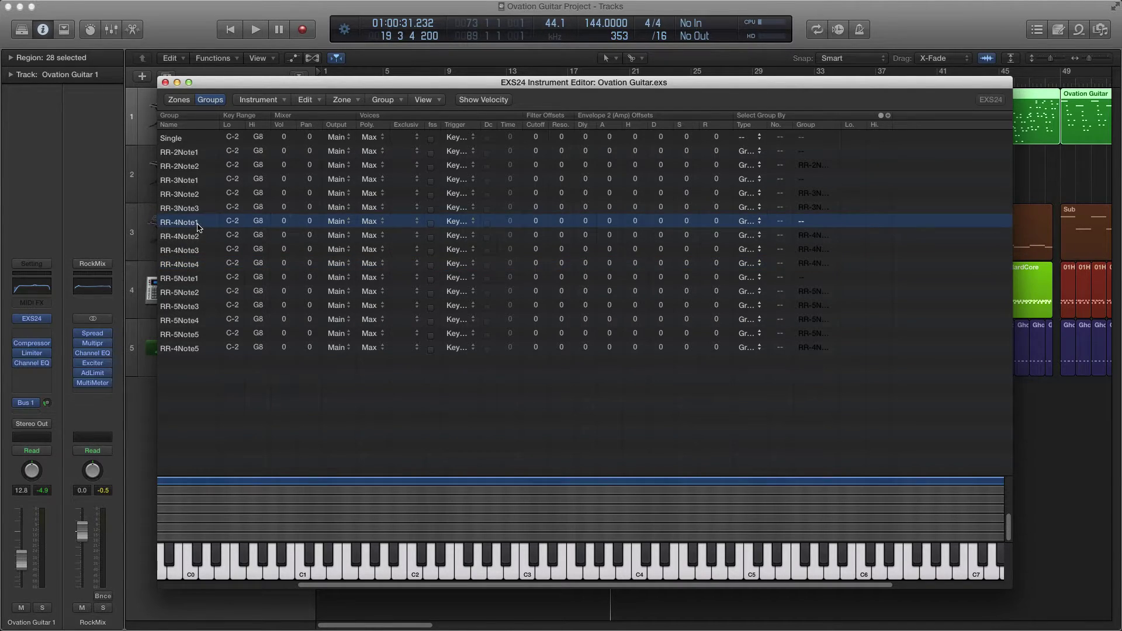
left_click(202, 237)
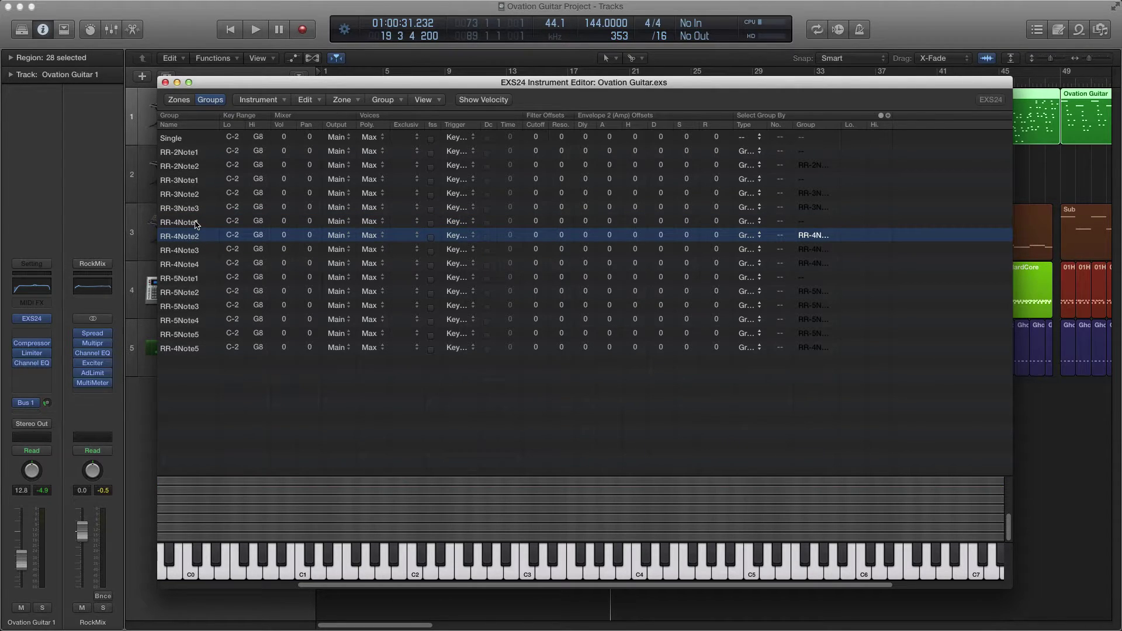
left_click(197, 255)
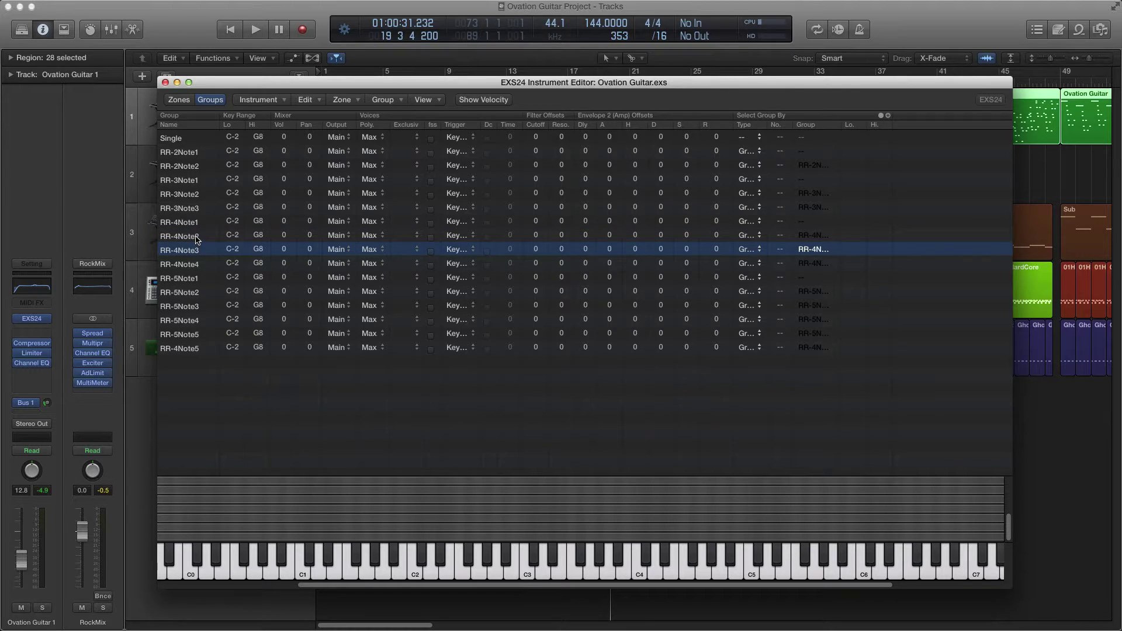
left_click(197, 266)
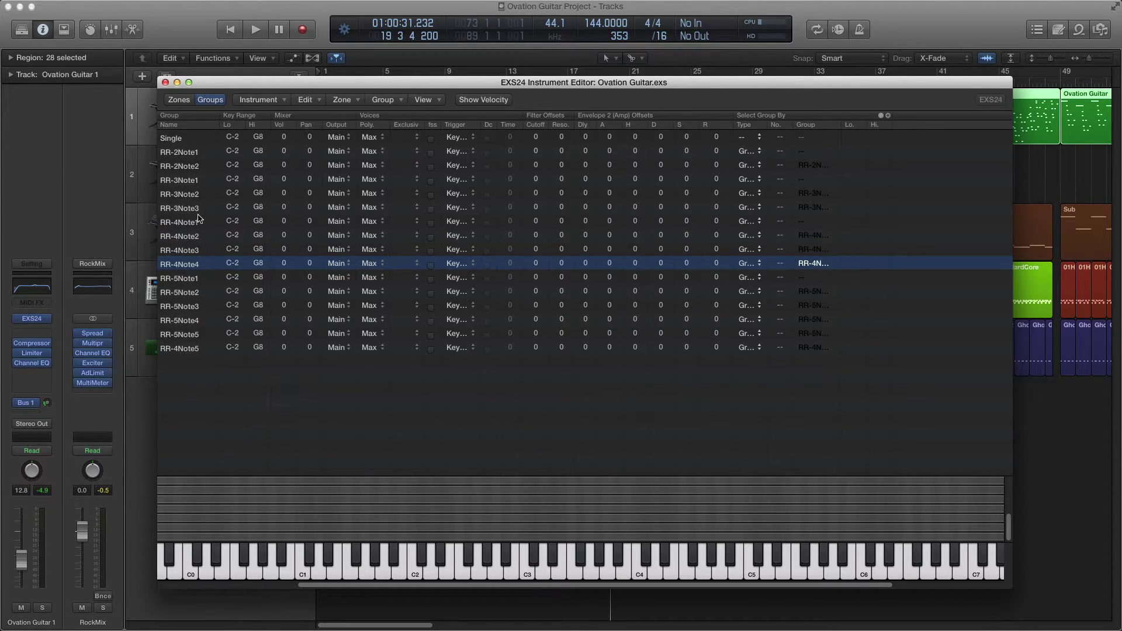
left_click(178, 99)
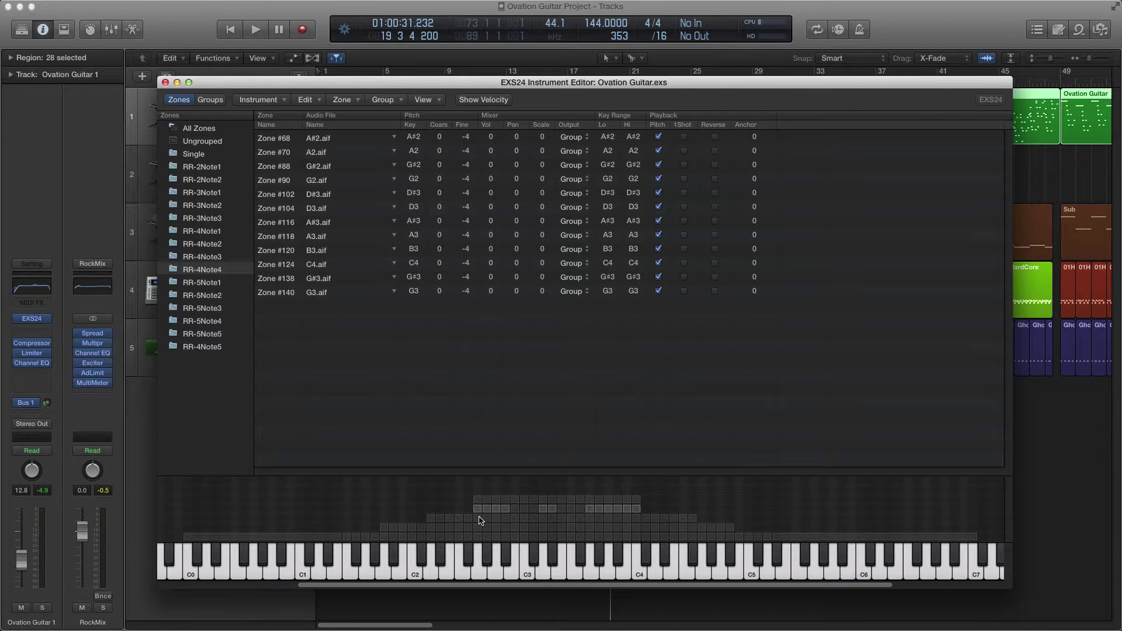
Play the G2 note repeatedly to watch its zones cycle through the RR-4Note groups and back to RR-4Note1
left_click(479, 576)
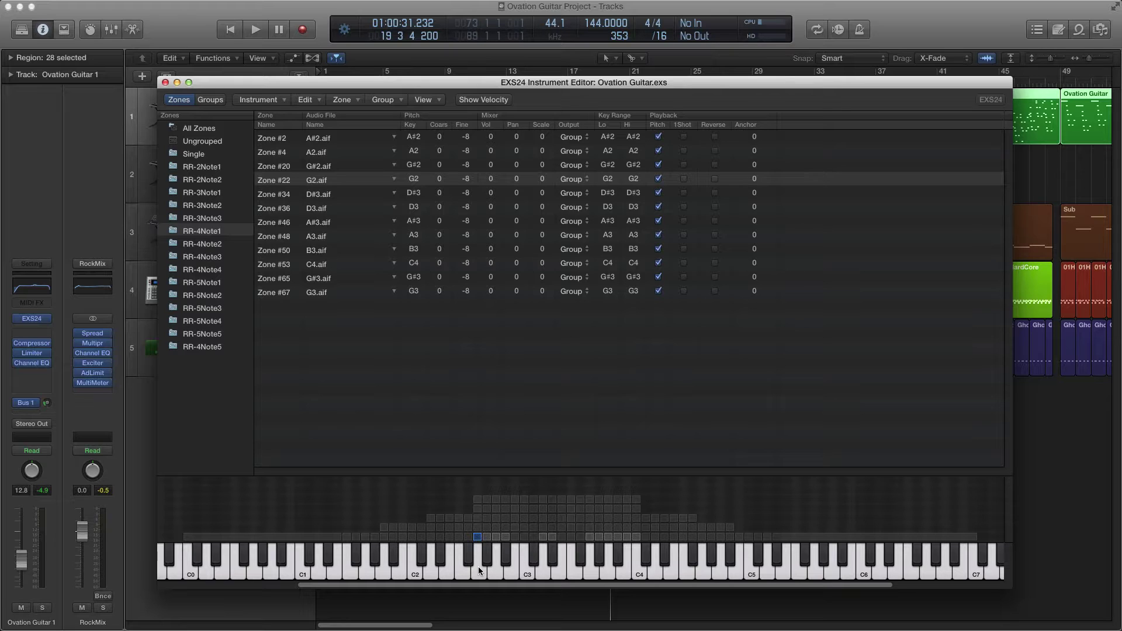
left_click(478, 566)
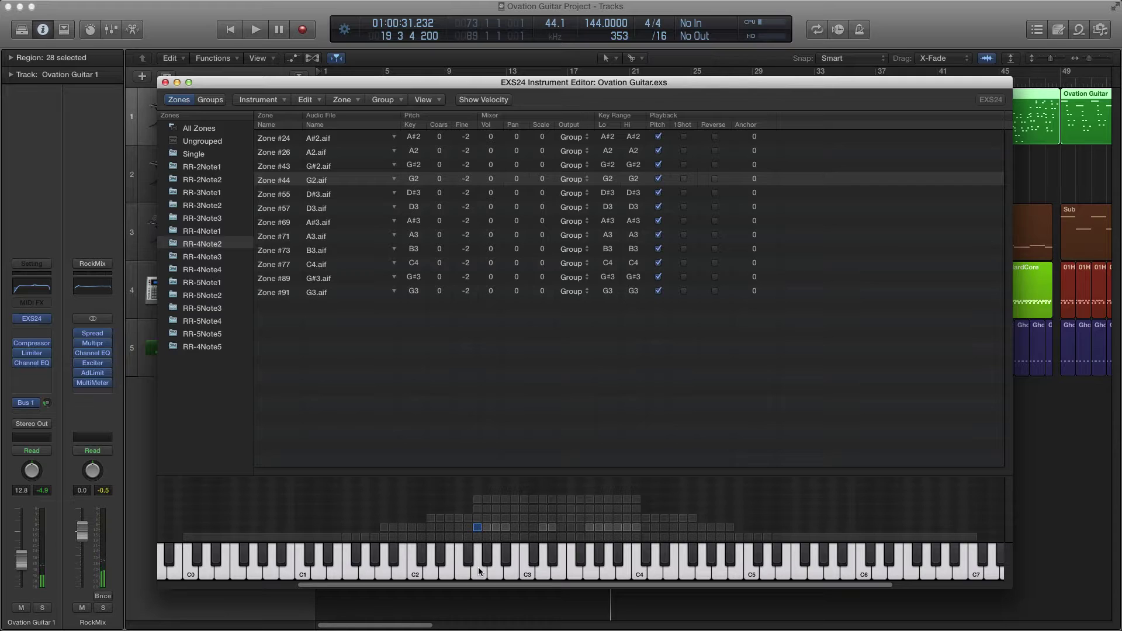
left_click(478, 567)
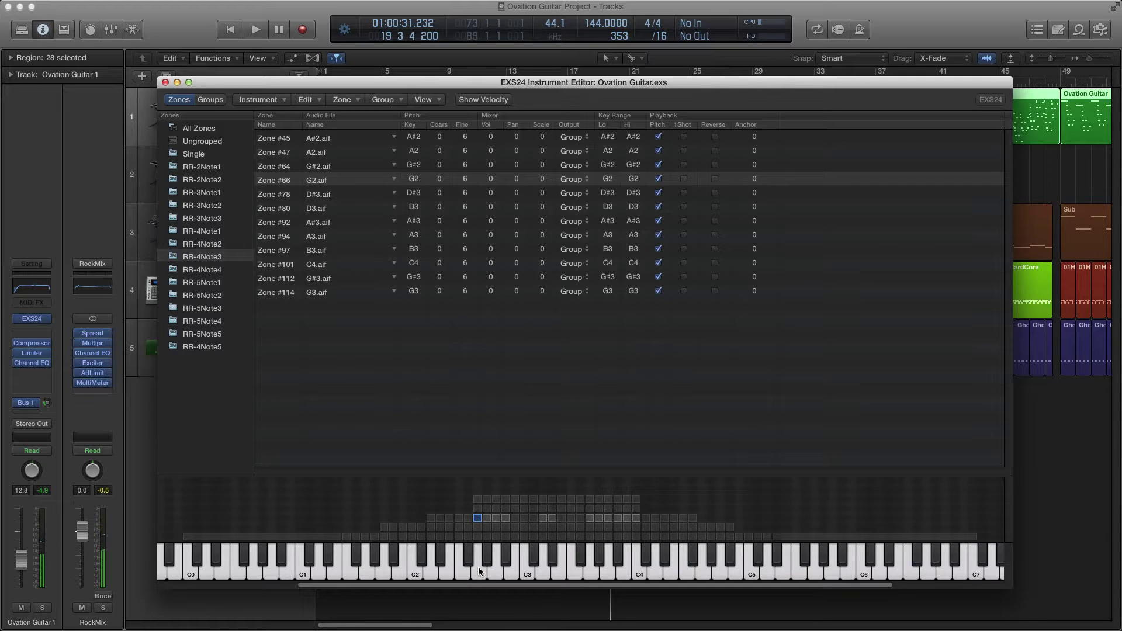
left_click(478, 567)
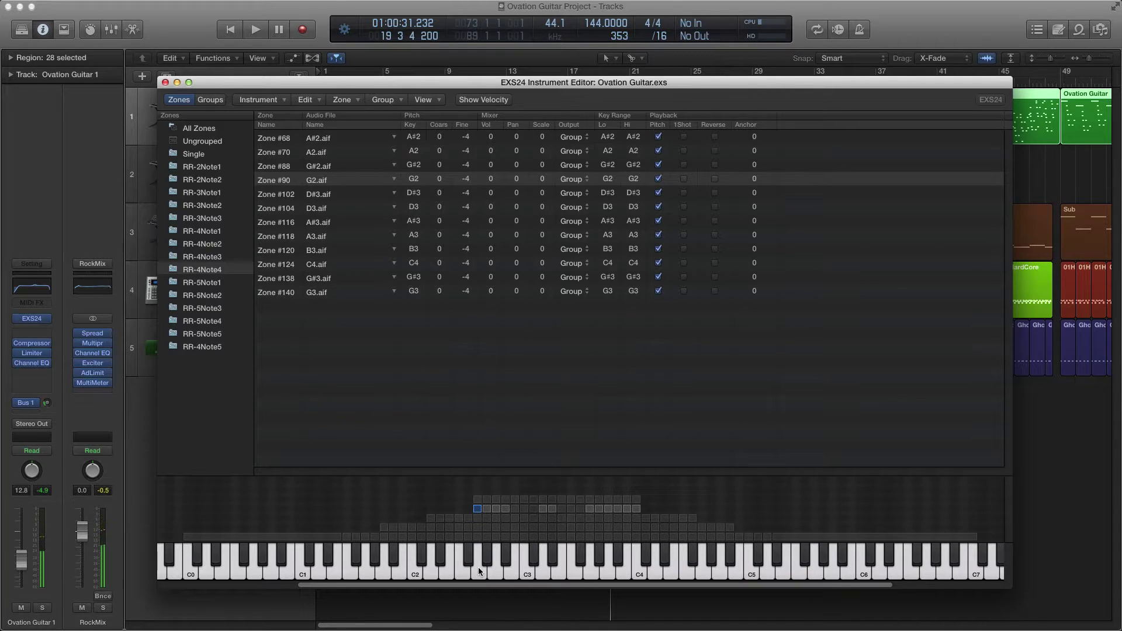
left_click(478, 567)
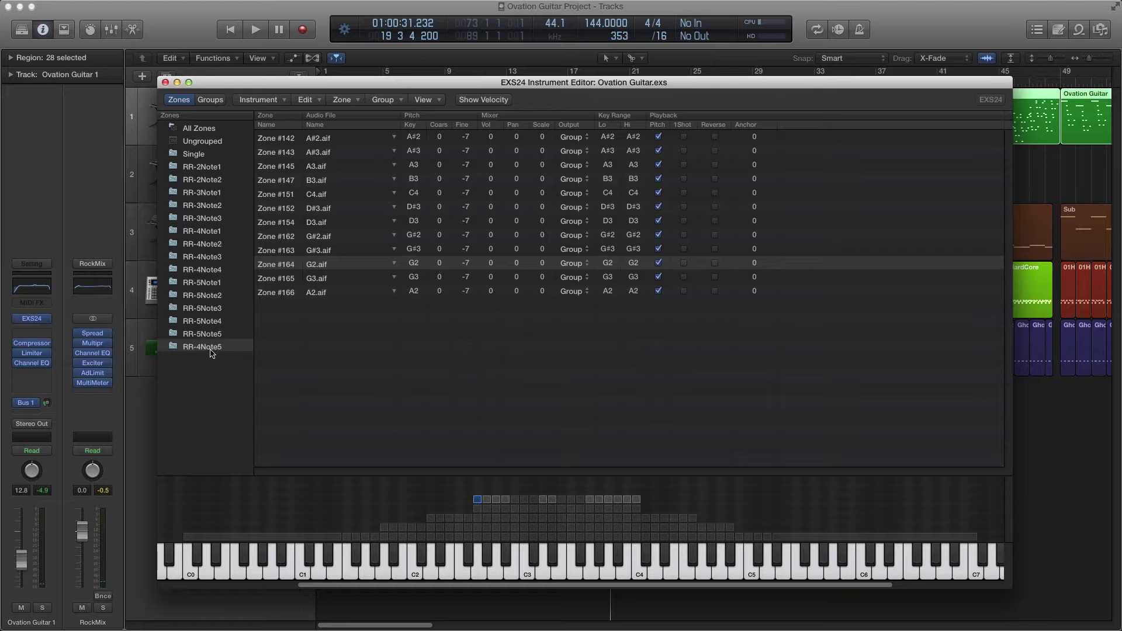
left_click(479, 579)
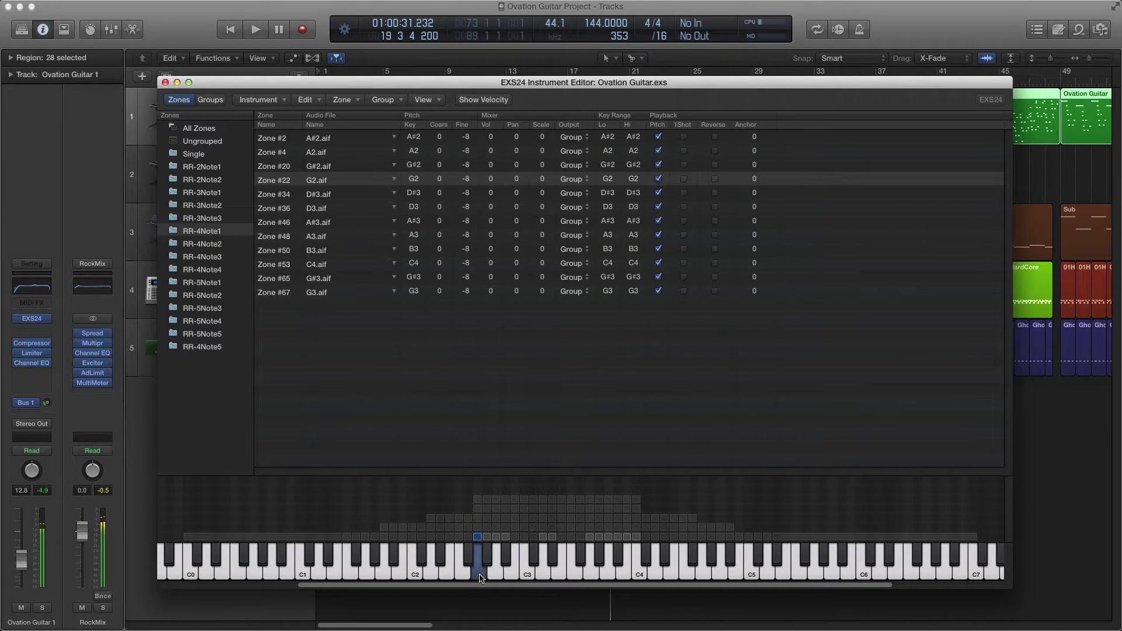
left_click(480, 579)
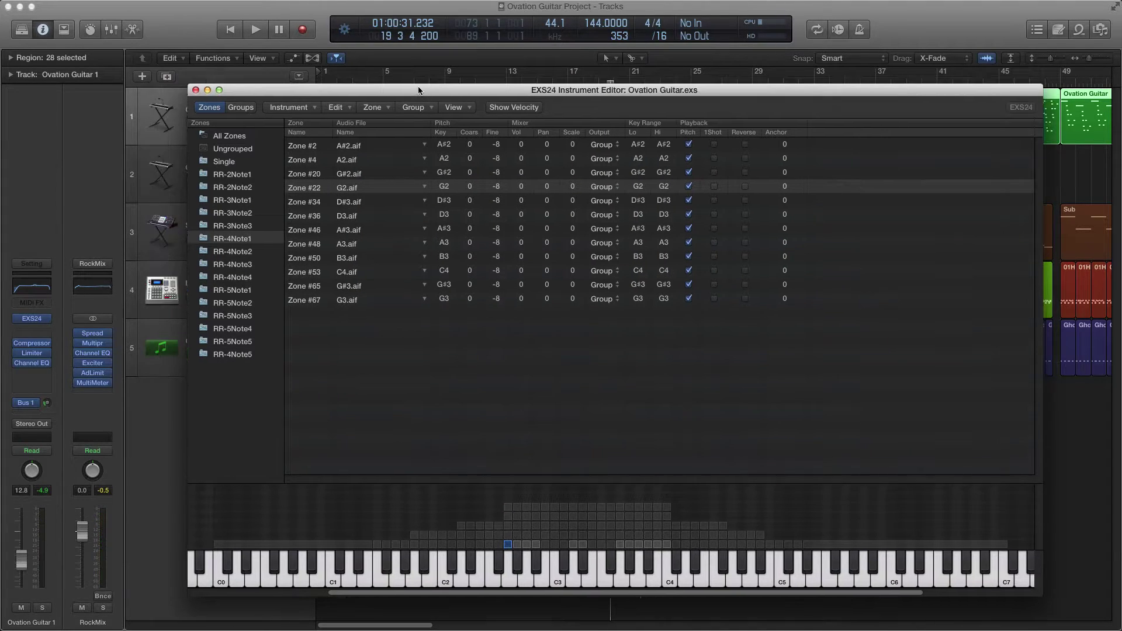
Return to the Groups view and inspect the Select Group By group choices of RR-5Note1, RR-5Note2 and RR-5Note3
left_click_drag(419, 90, 423, 89)
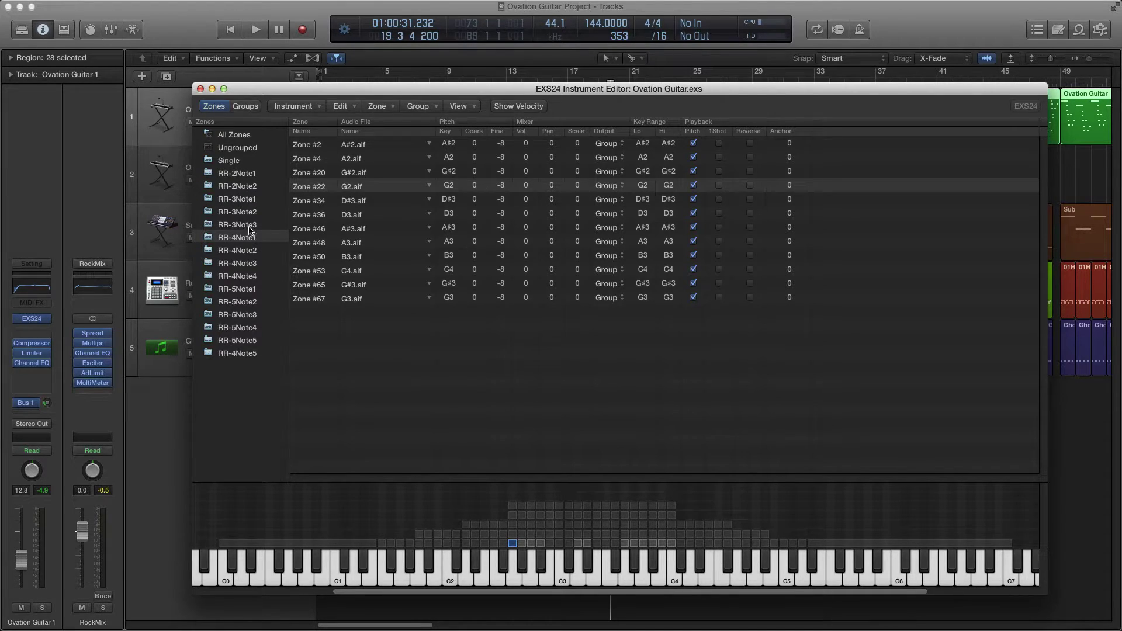
left_click(245, 106)
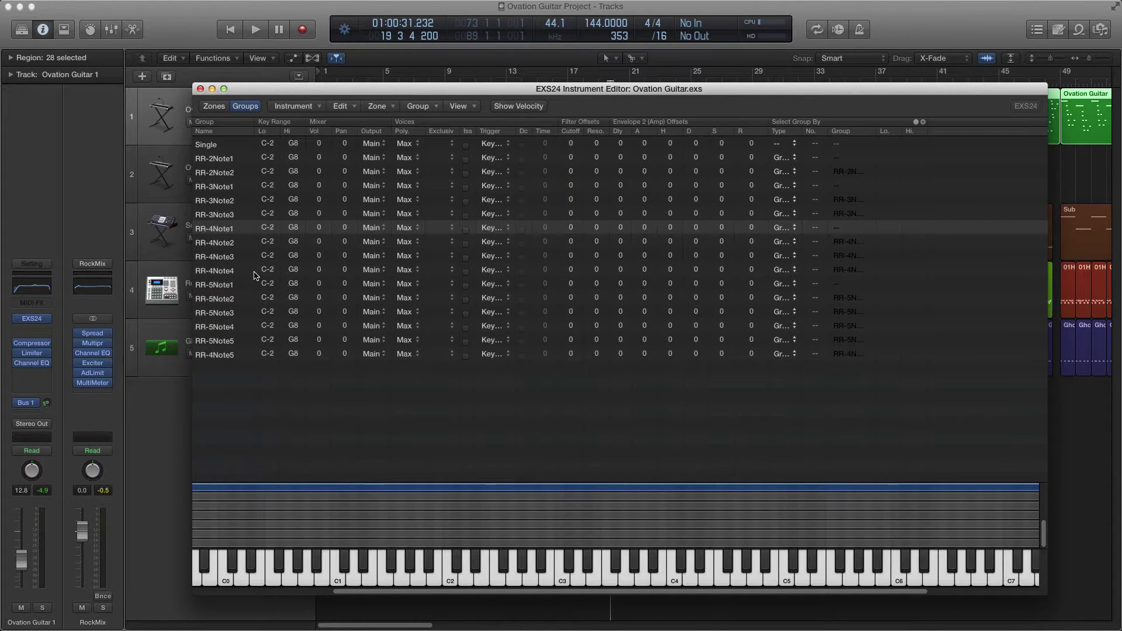
left_click(220, 286)
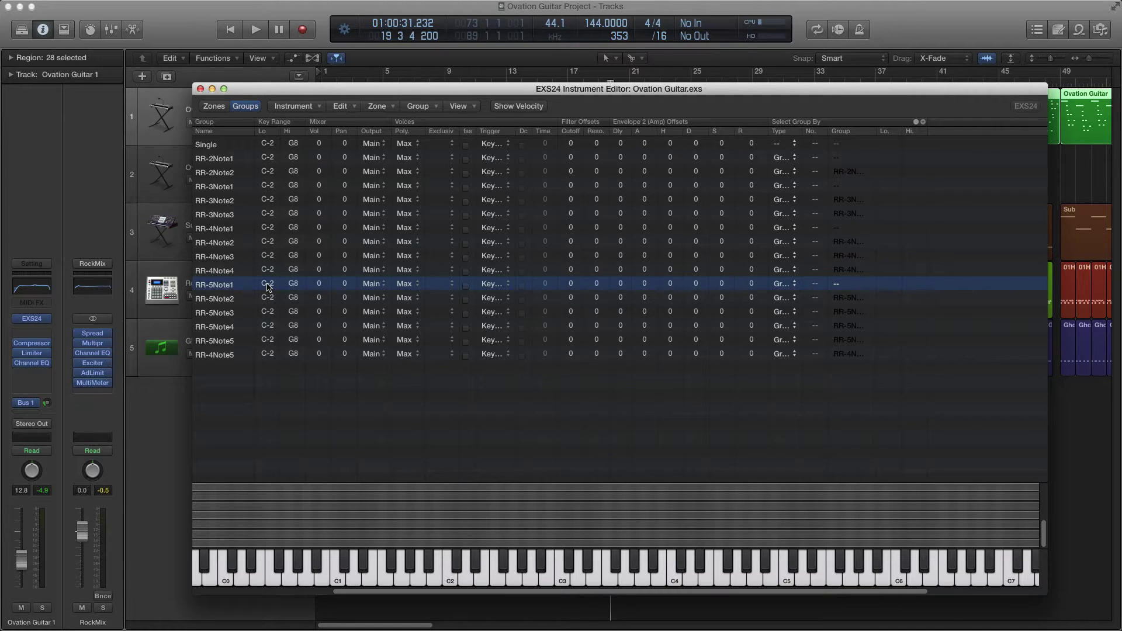
left_click(835, 285)
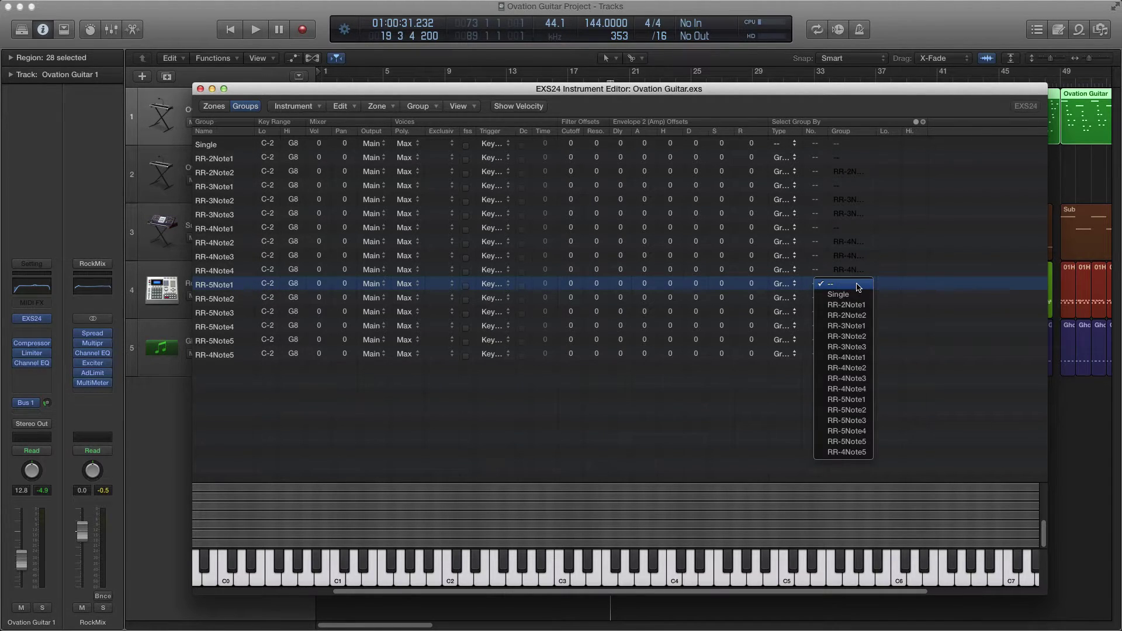
left_click(875, 284)
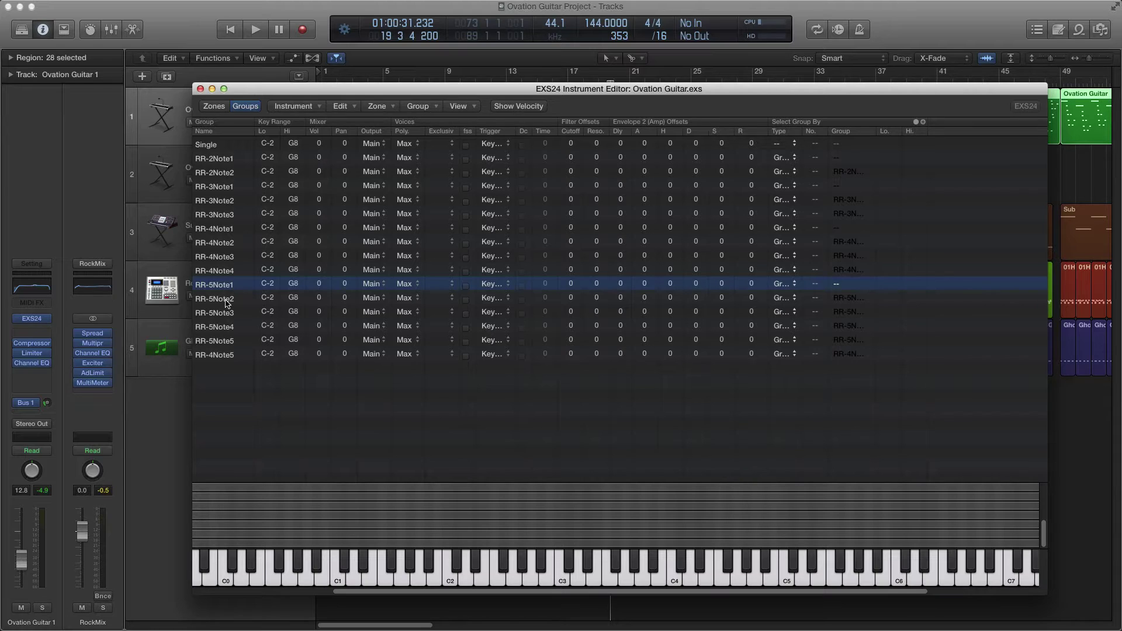
left_click(226, 300)
left_click(862, 300)
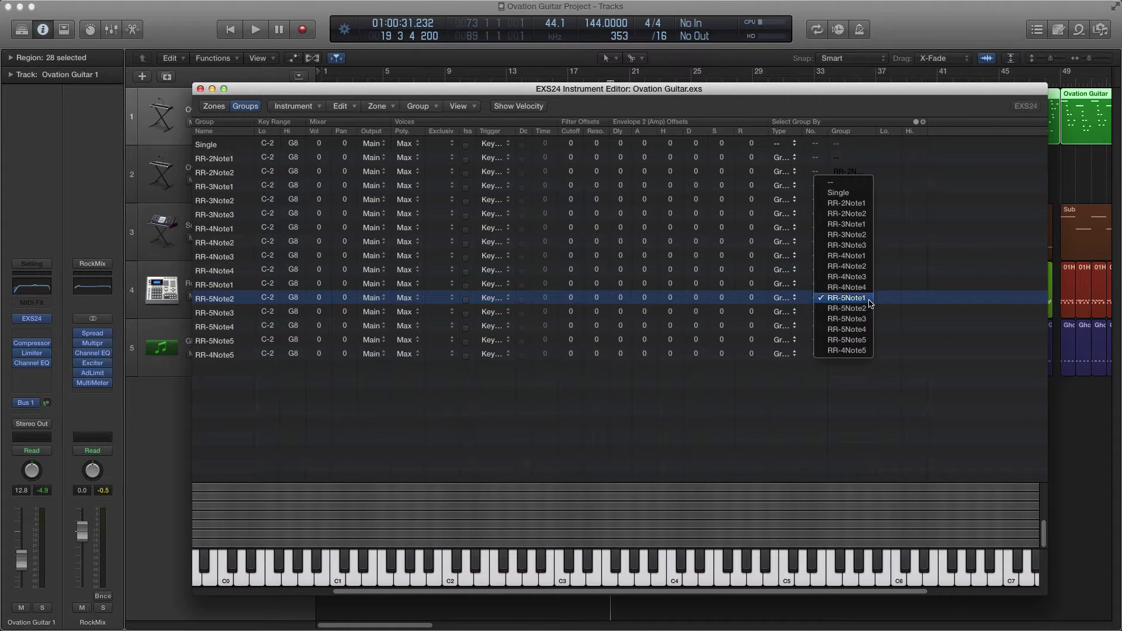
left_click(922, 301)
left_click(263, 314)
left_click(863, 313)
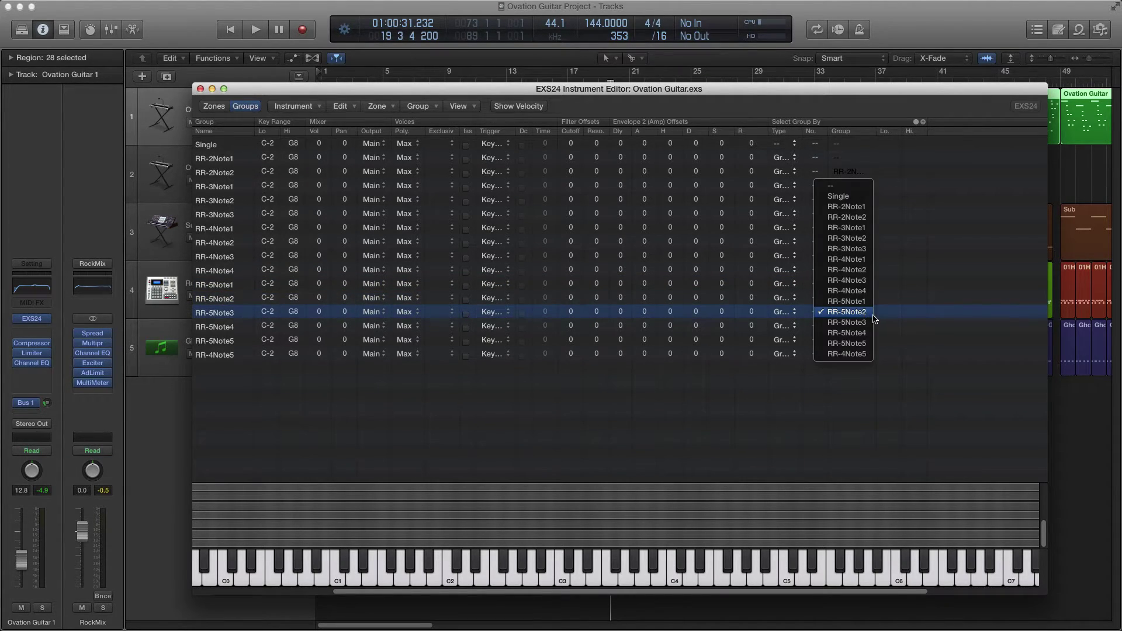
left_click(874, 313)
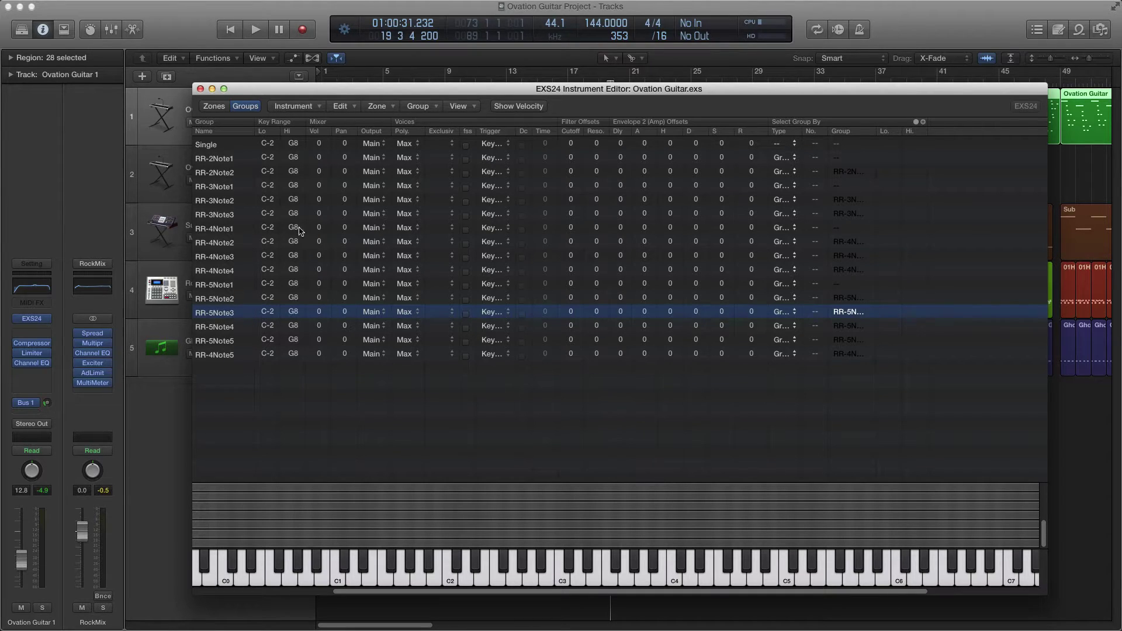
Switch to the Zones view and play the B2 note repeatedly to watch the RR-5Note groups alternate
left_click(215, 107)
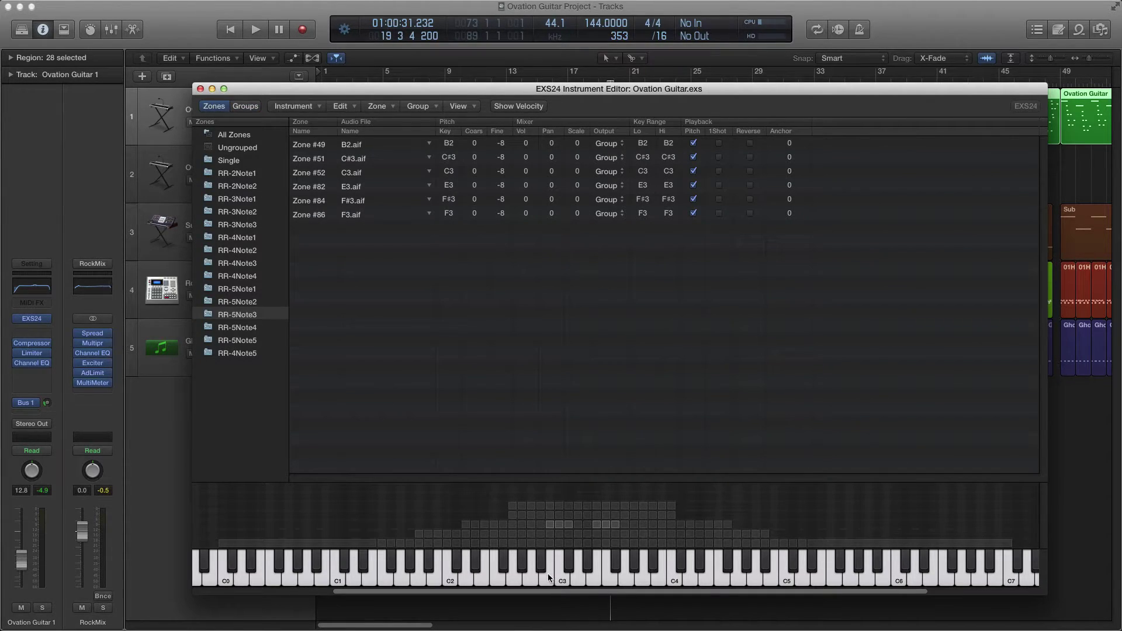
left_click(548, 578)
left_click(548, 579)
left_click(548, 579)
left_click(548, 578)
left_click(547, 580)
left_click(548, 580)
left_click(548, 581)
left_click(548, 581)
left_click(548, 580)
left_click(549, 581)
left_click(549, 581)
left_click(549, 581)
left_click(550, 580)
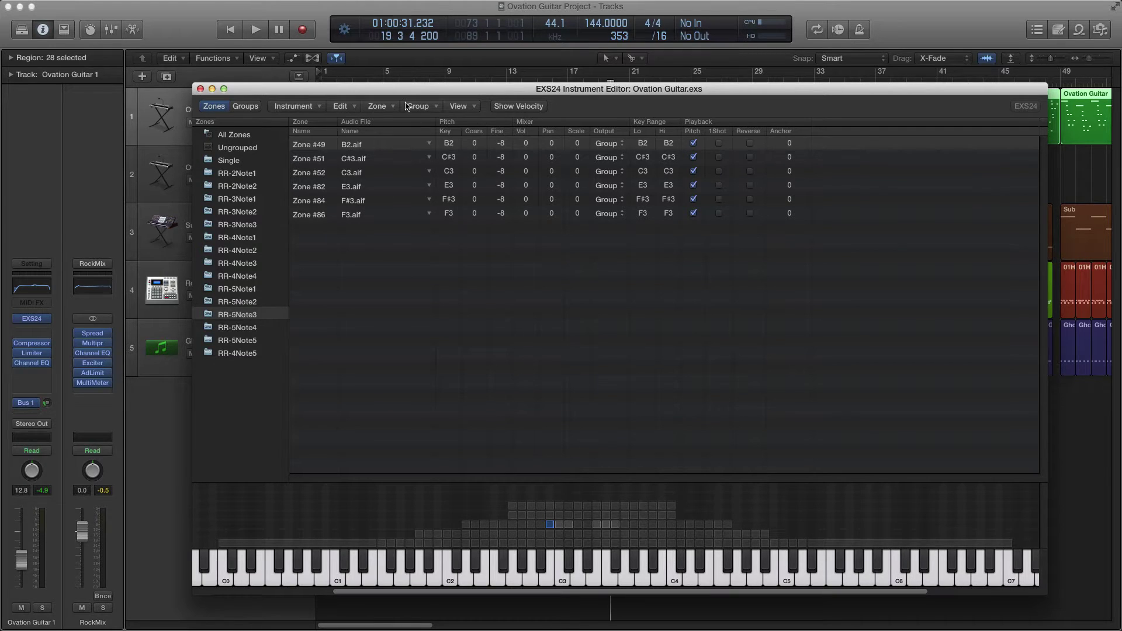
Close the Instrument Editor and slightly adjust the filter Drive of the Ovation Guitar sampler instrument
left_click_drag(411, 89, 384, 86)
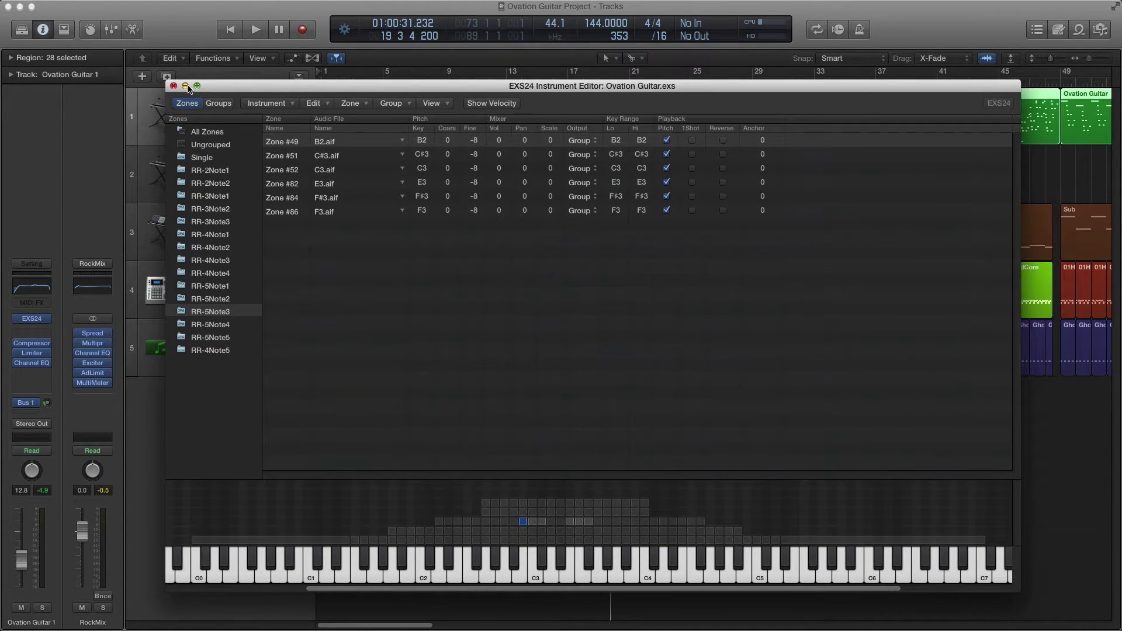
mouse_move(646, 81)
left_mouse_down()
mouse_move(660, 98)
mouse_move(639, 96)
left_mouse_up()
mouse_move(439, 86)
left_mouse_down()
mouse_move(428, 101)
mouse_move(424, 89)
left_mouse_up()
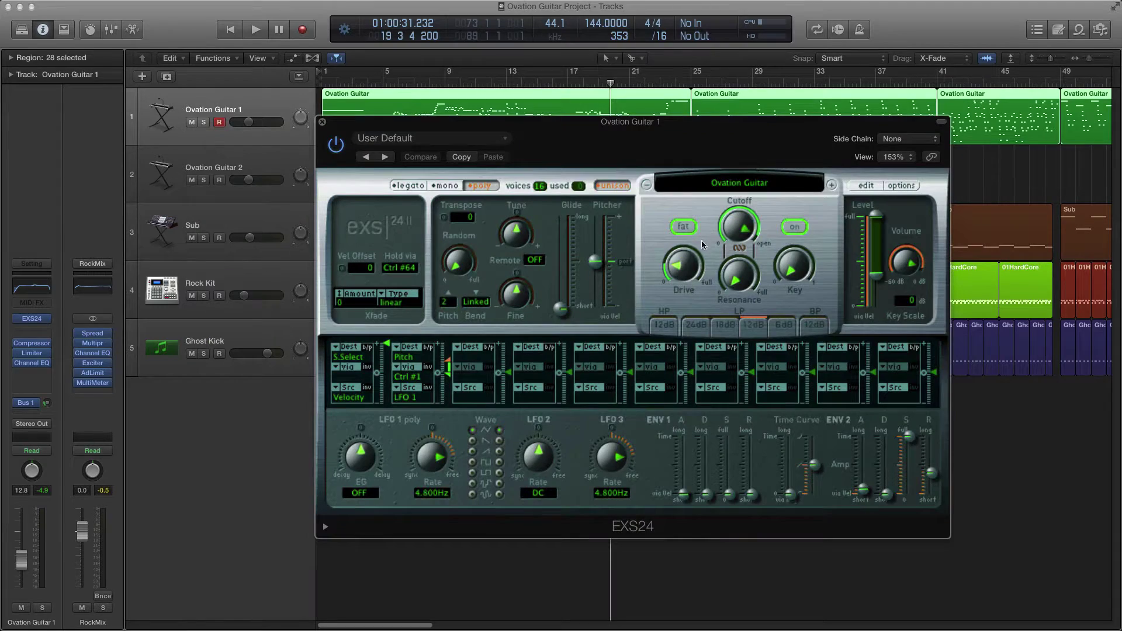
left_click_drag(684, 266, 687, 267)
mouse_move(866, 495)
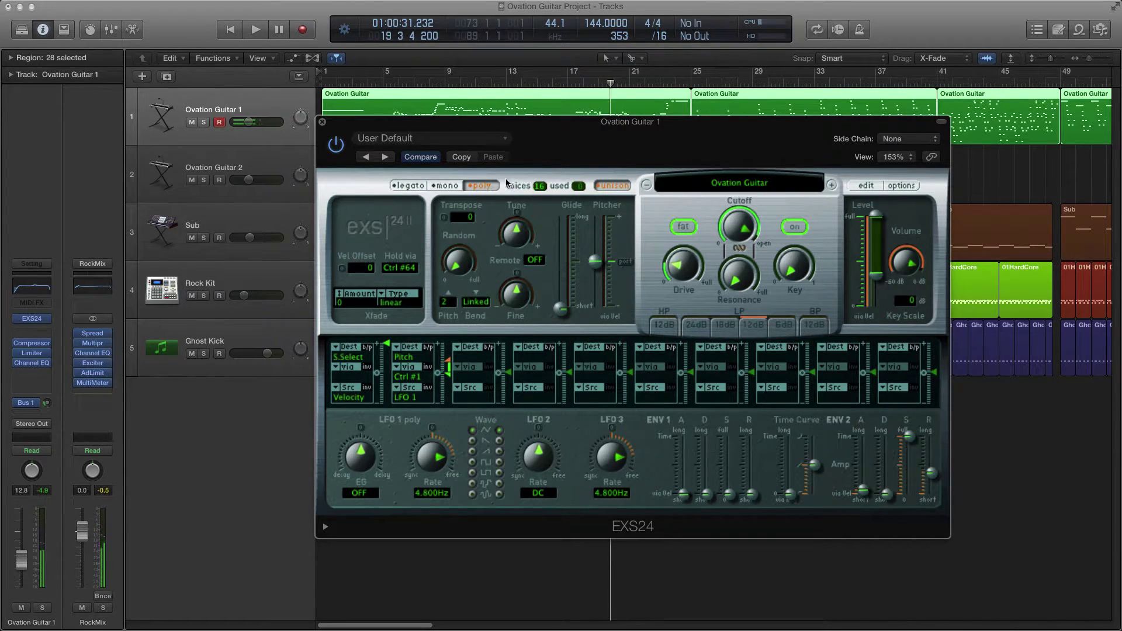
Reopen the Instrument Editor from the EXS24 and place it below the Ovation Guitar 1 regions
left_click_drag(649, 136, 654, 173)
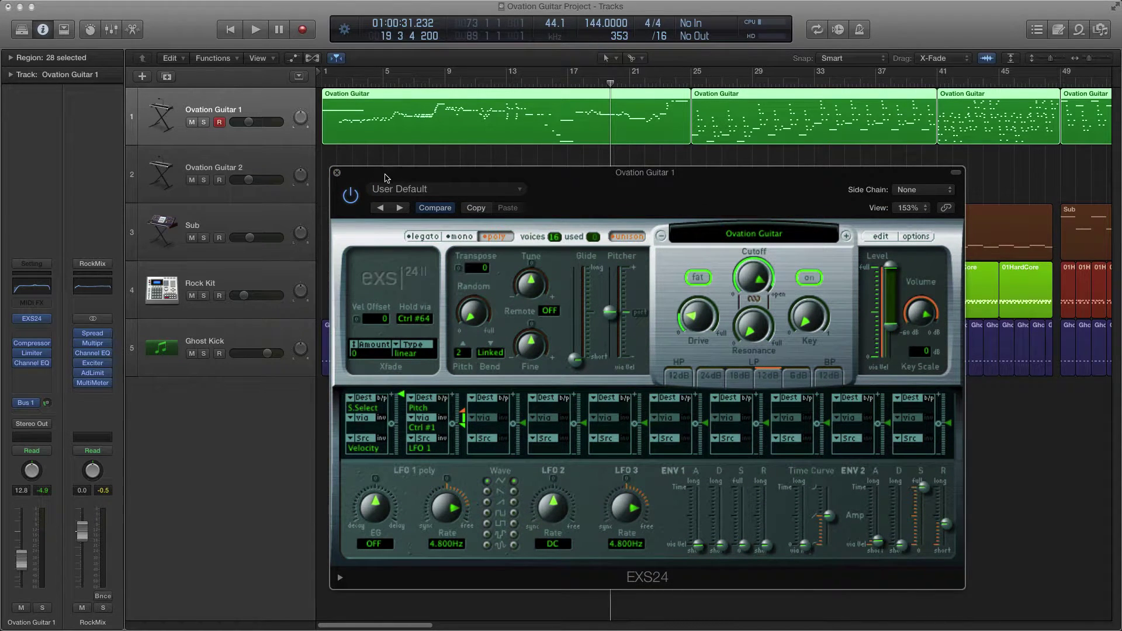
left_click_drag(388, 179, 384, 183)
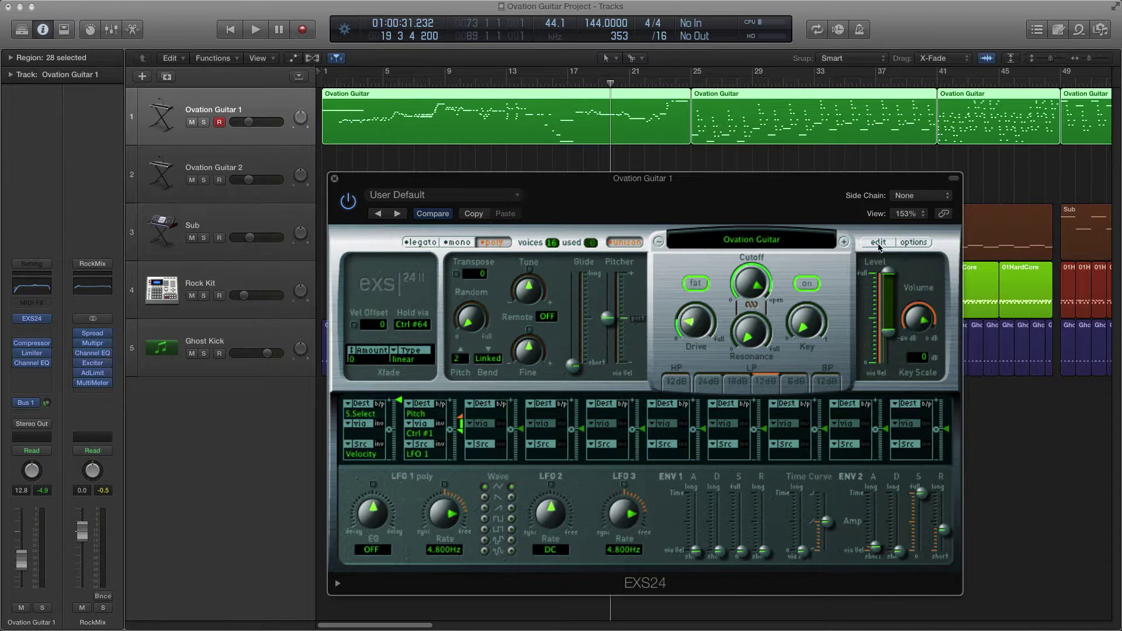
left_click(879, 243)
left_click_drag(712, 89, 706, 174)
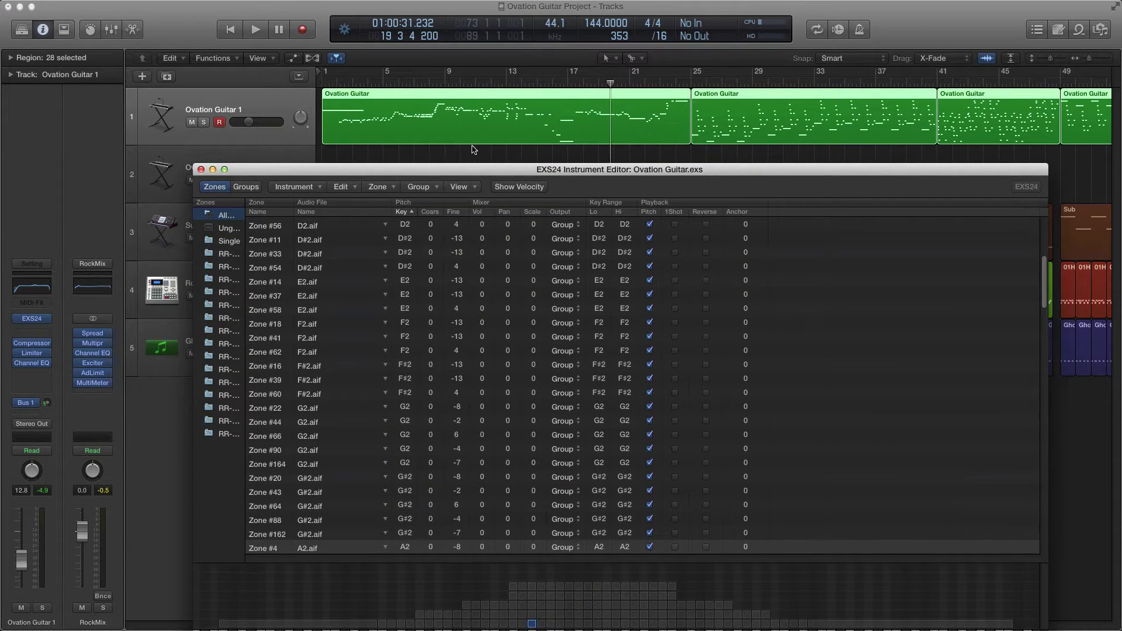
Play the project from the beginning with the Instrument Editor placed so the triggered zones and keys can be watched
key("Return")
mouse_move(493, 171)
left_mouse_down()
mouse_move(485, 141)
mouse_move(489, 159)
left_mouse_up()
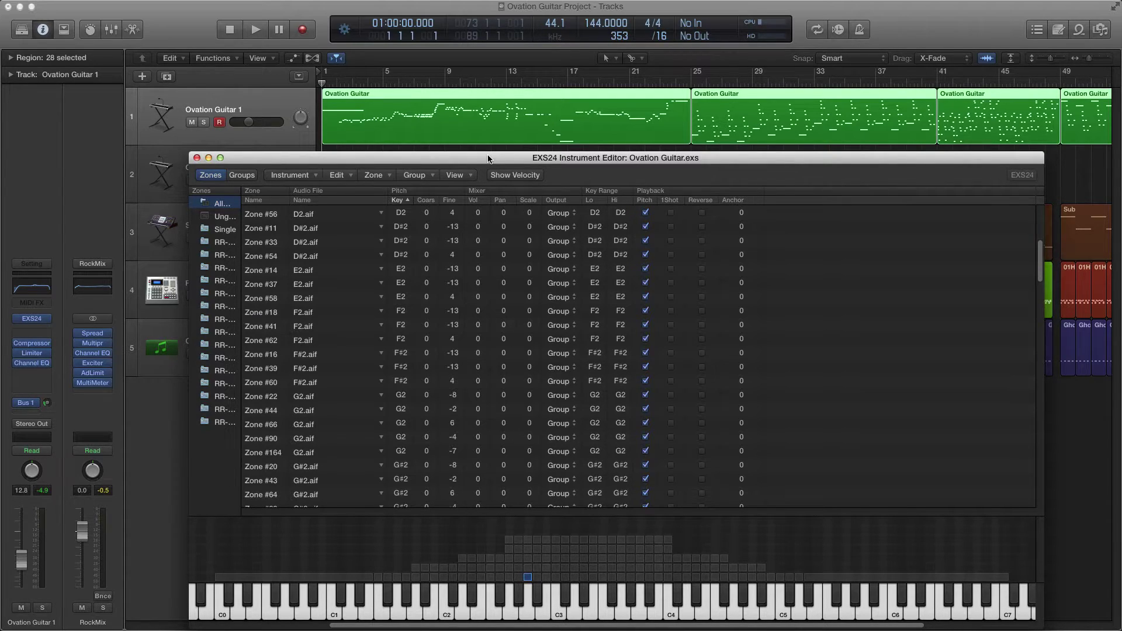
left_click_drag(488, 158, 484, 157)
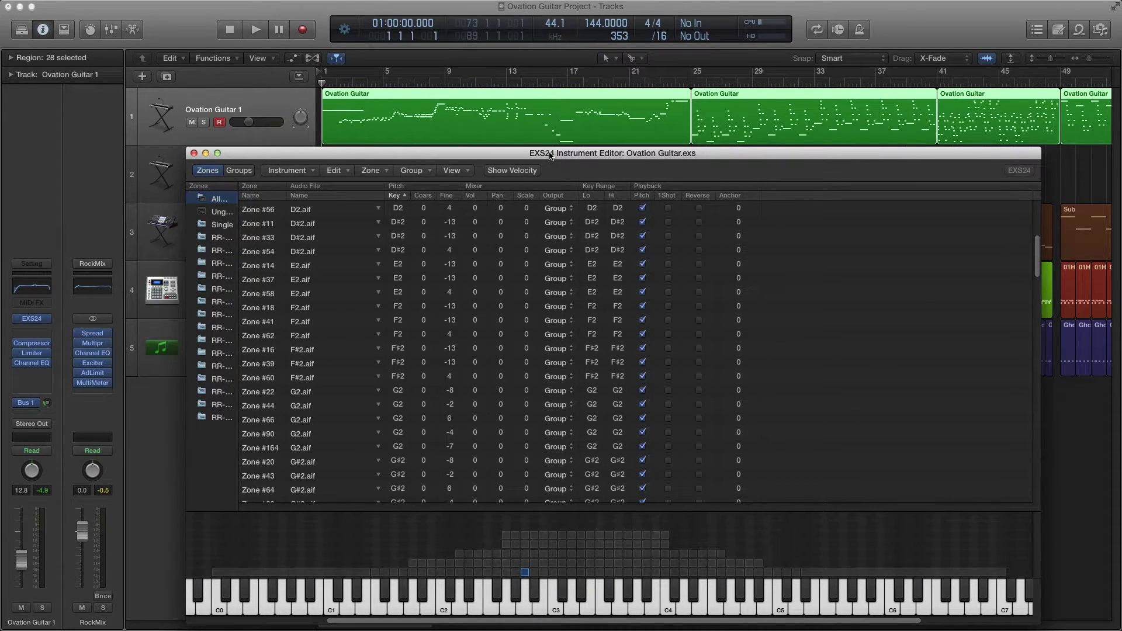
key("space")
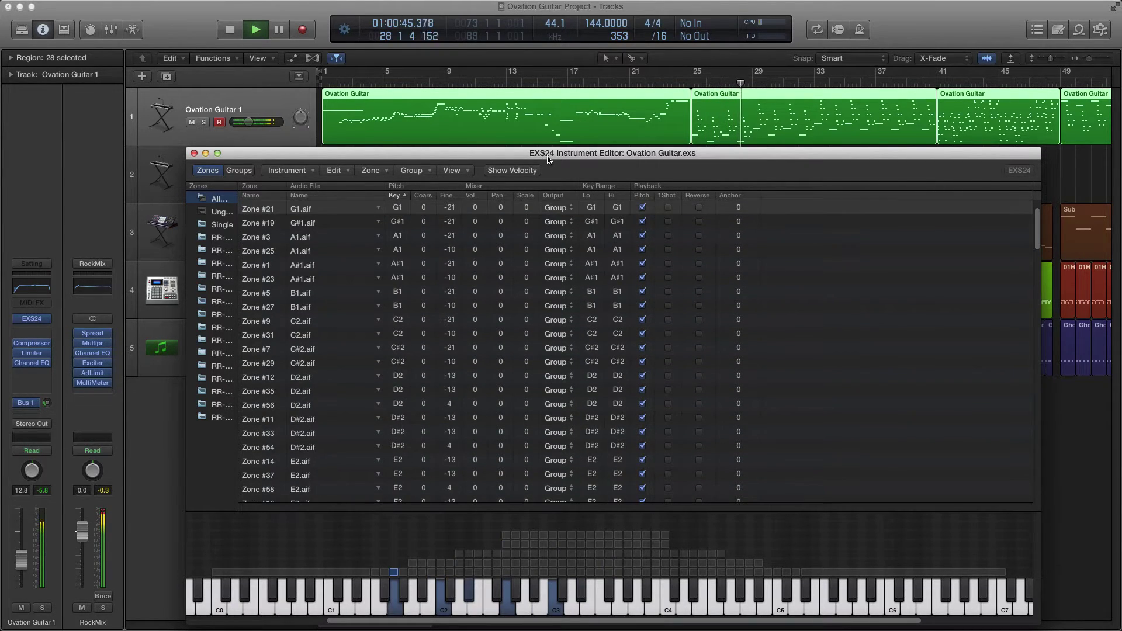
Narrow the Instrument Editor window and close the EXS24 plug-in window while the project plays
left_click_drag(800, 147, 685, 91)
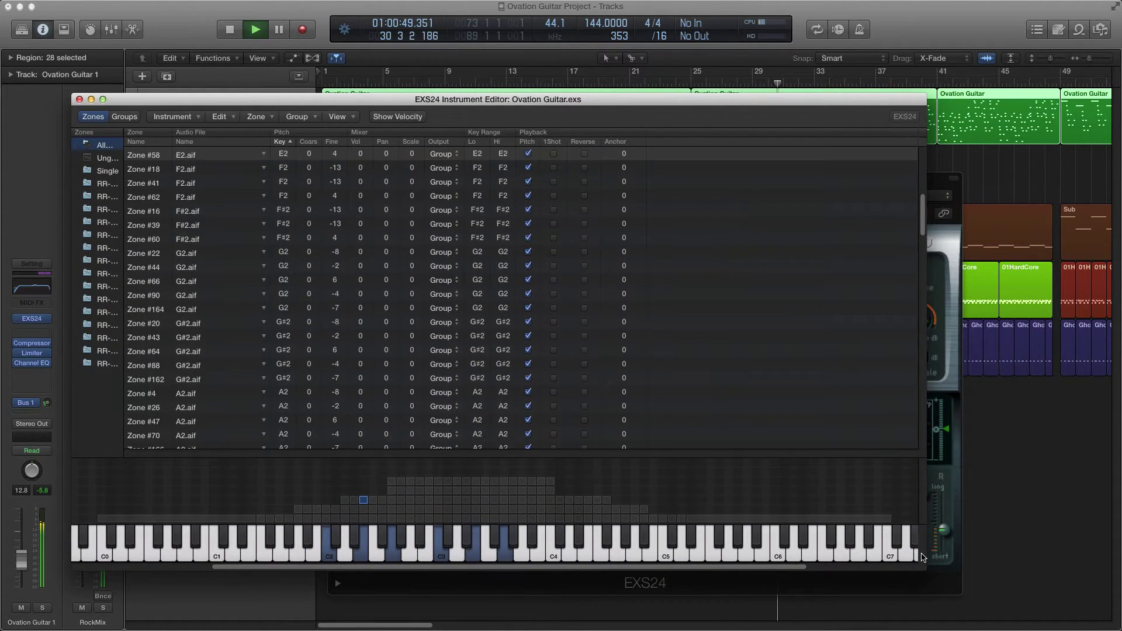
left_click_drag(926, 562, 719, 556)
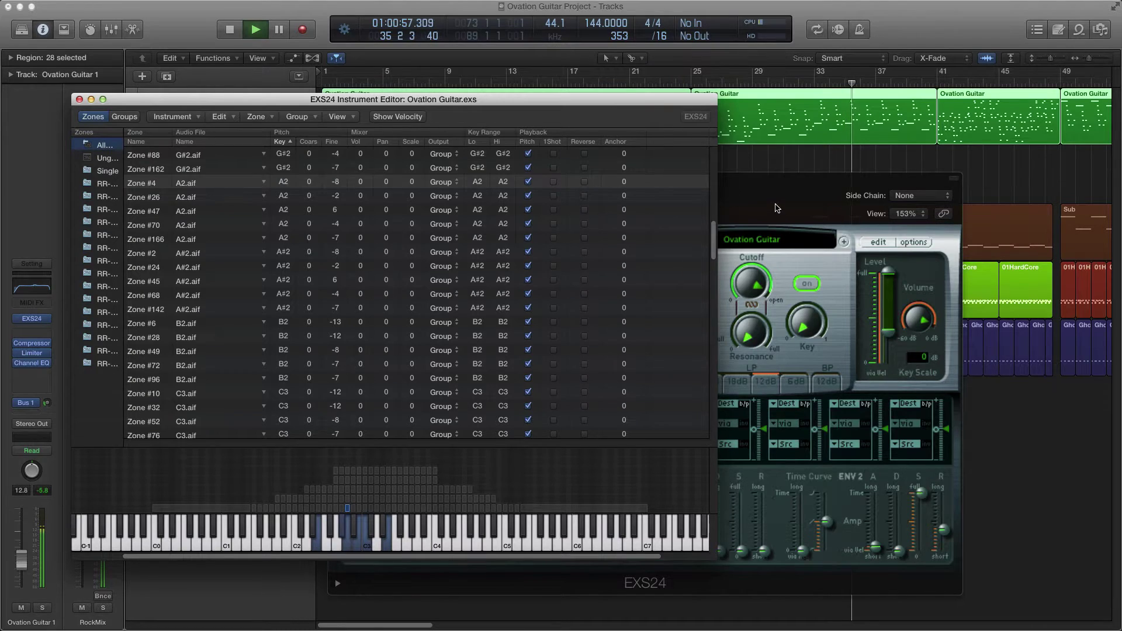
left_click_drag(780, 179, 747, 224)
mouse_move(307, 220)
left_mouse_down()
mouse_move(263, 210)
mouse_move(287, 248)
mouse_move(316, 215)
left_mouse_up()
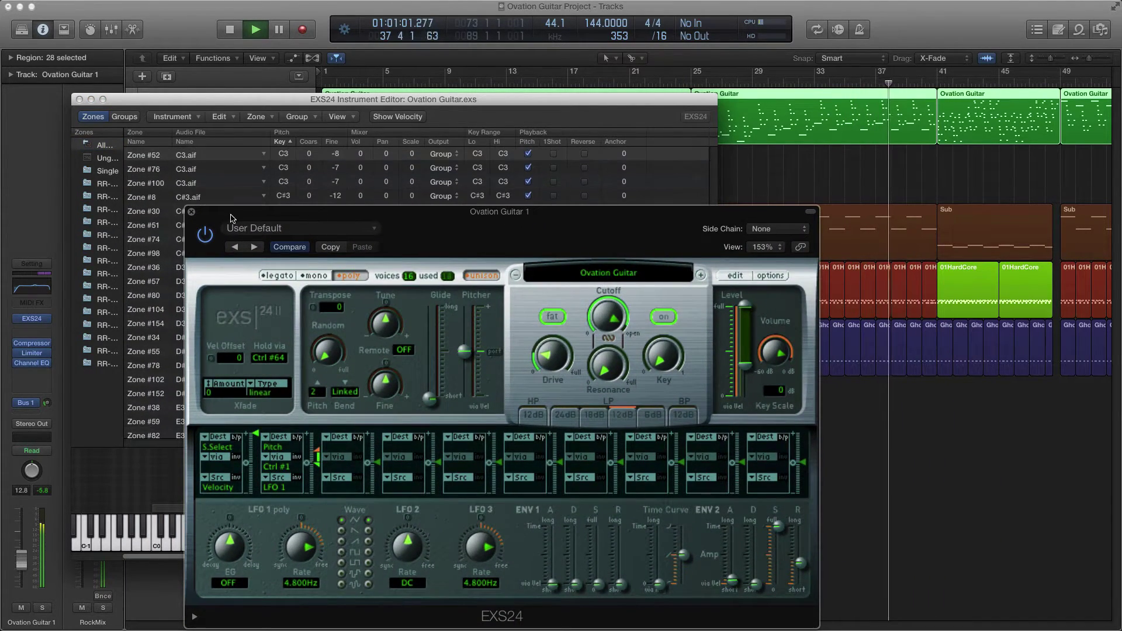
left_click(193, 213)
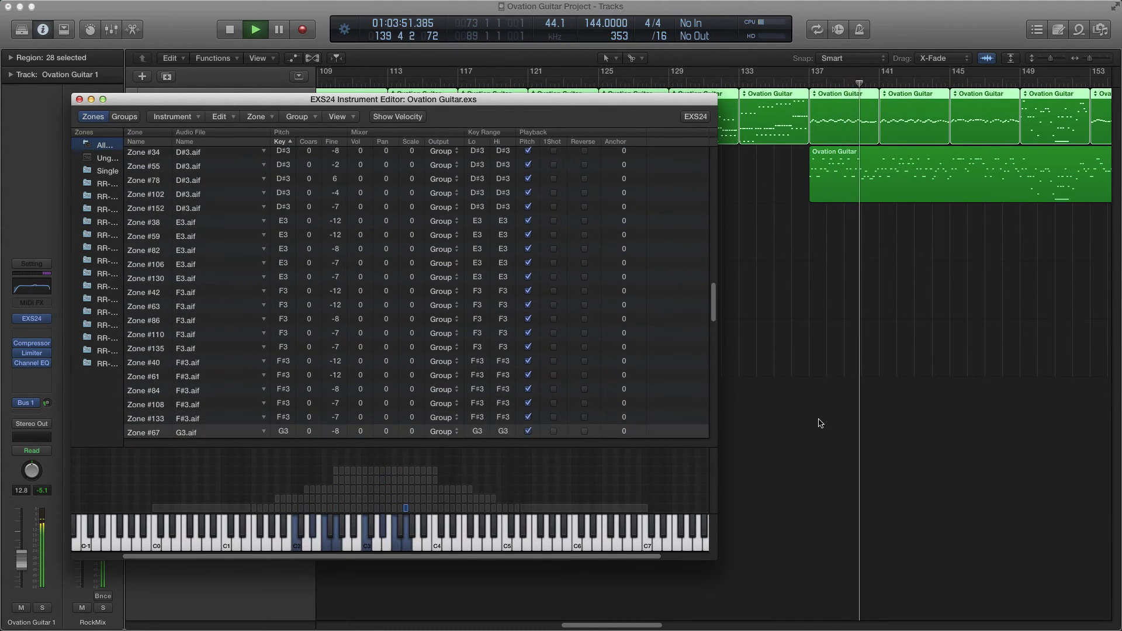
Select the Ovation Guitar 2 track and reposition the Instrument Editor so its regions stay uncovered
left_click_drag(468, 105, 594, 197)
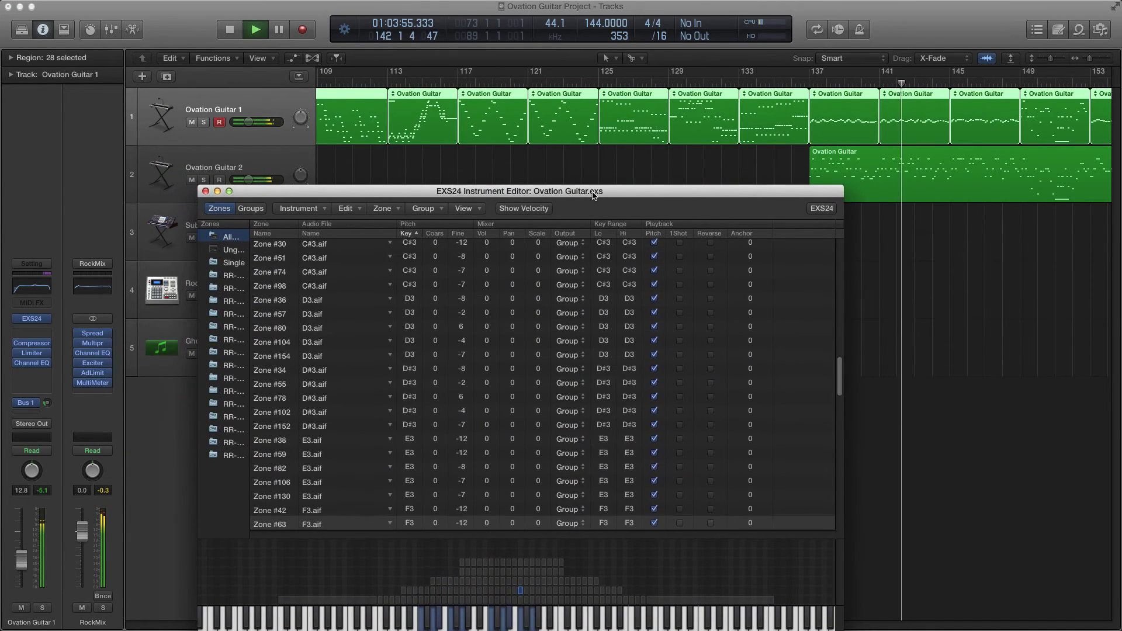
left_click(273, 167)
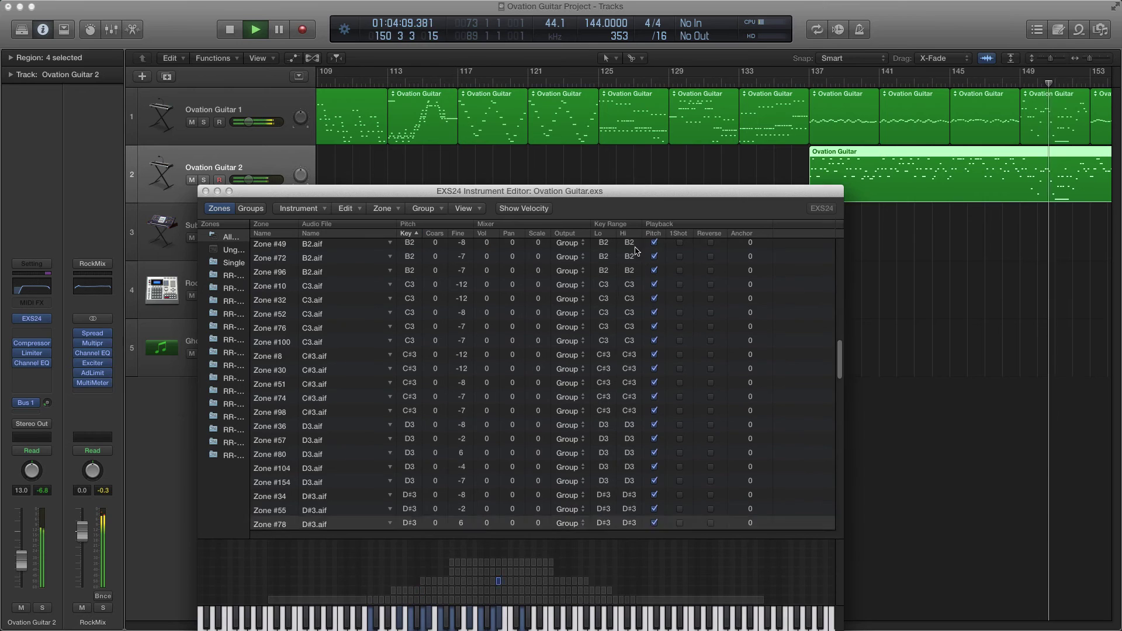
left_click_drag(627, 195, 582, 114)
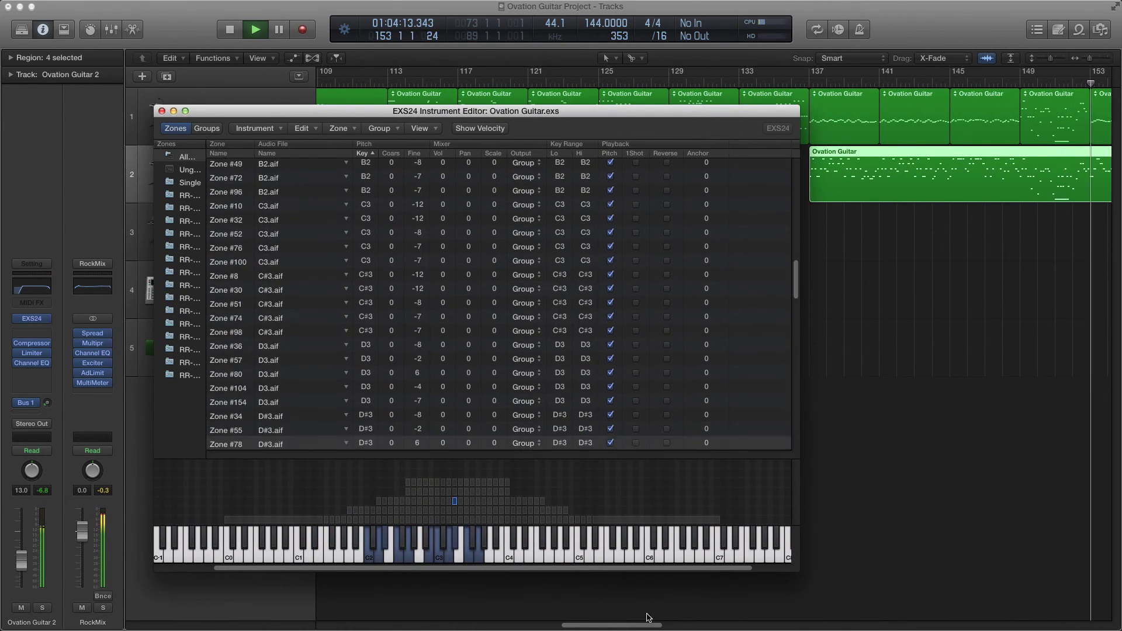
Follow playback to the final Ovation Guitar regions and close the Instrument Editor
left_click_drag(644, 626, 682, 627)
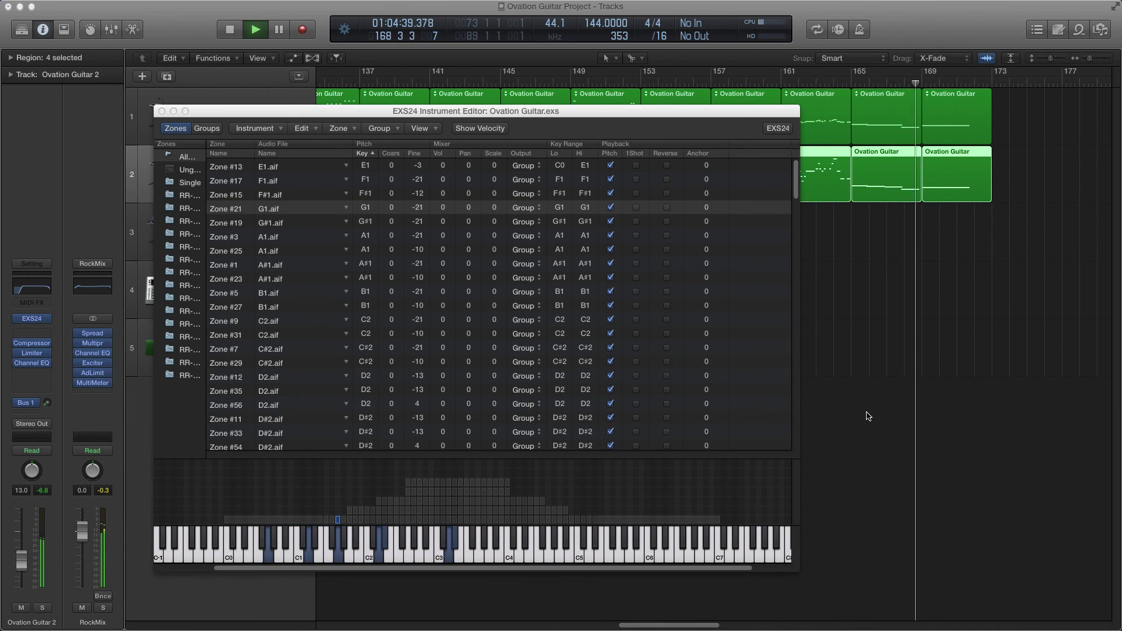
key("super+Right")
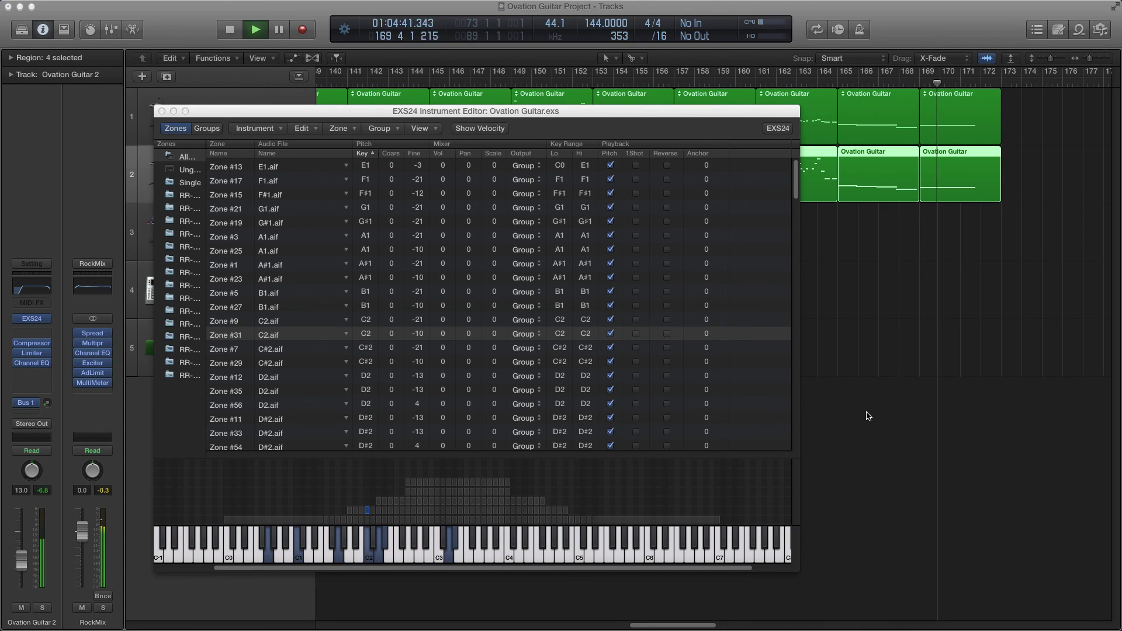
left_click(162, 111)
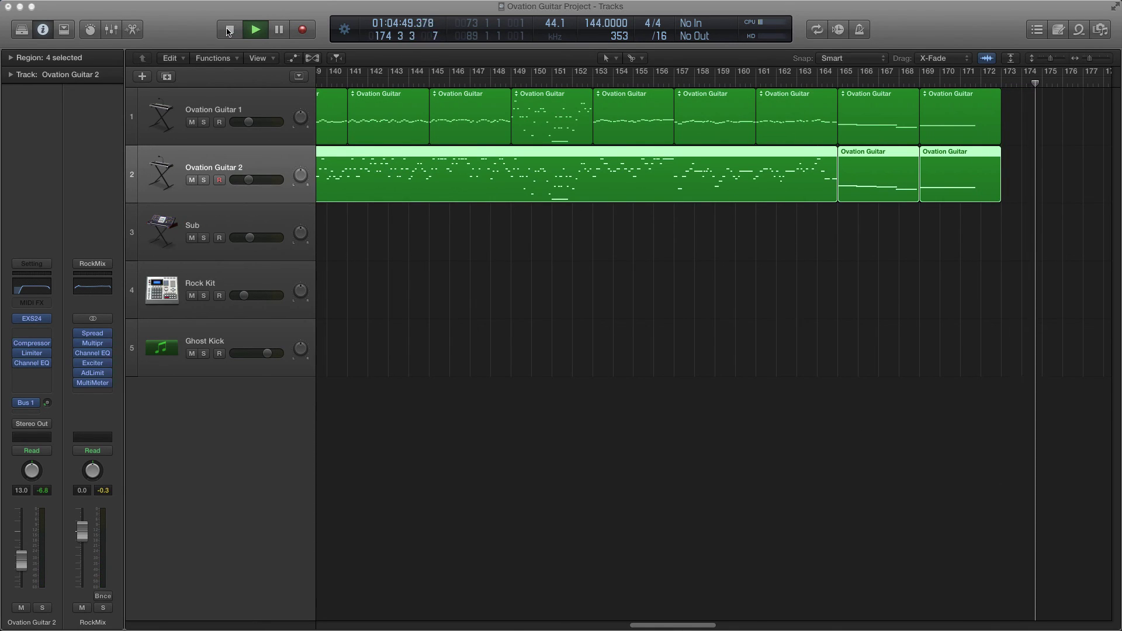